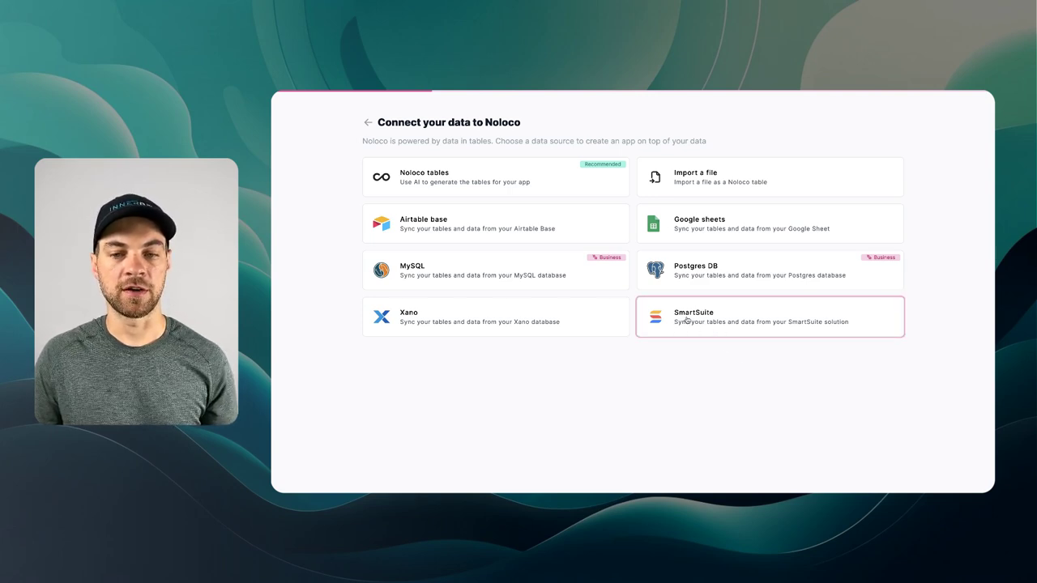
Choose SmartSuite as the data source and name the new app demo-order-system-id.
{"action": "left_click", "coordinate": [686, 324]}
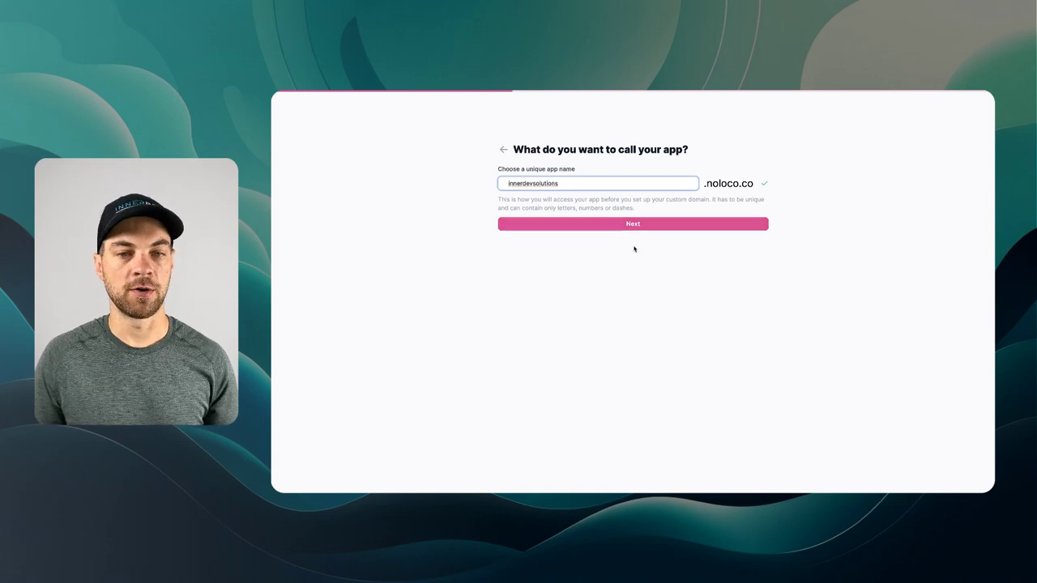
{"action": "left_click_drag", "start_coordinate": [569, 183], "coordinate": [476, 184]}
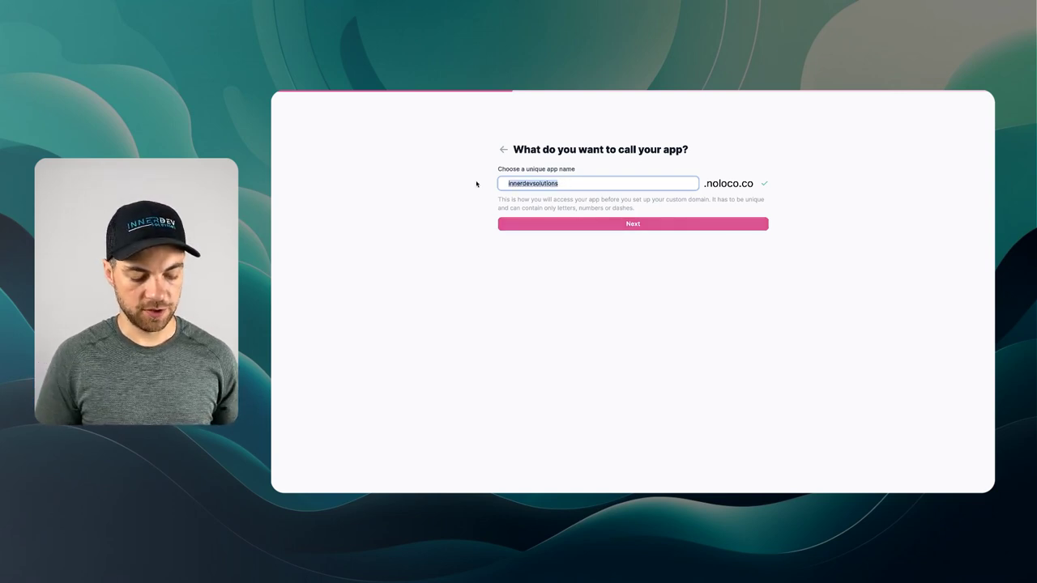
{"action": "type", "text": "demo-ord"}
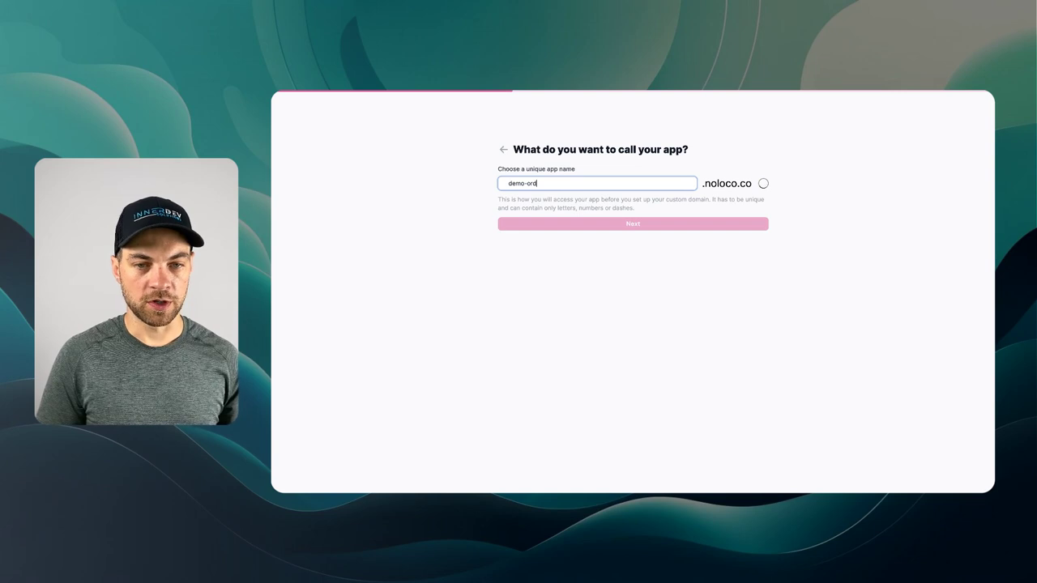
{"action": "type", "text": "er-system-id"}
{"action": "key", "text": "Return"}
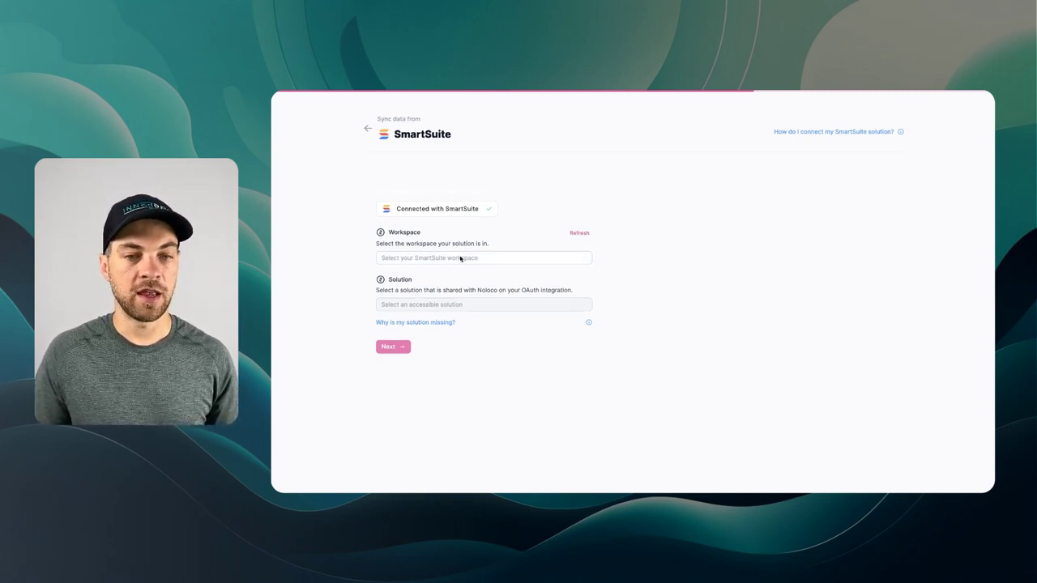
Sync the Order Management System solution from the Demos workspace, naming the source Order Management System - DEMO.
{"action": "left_click", "coordinate": [414, 258]}
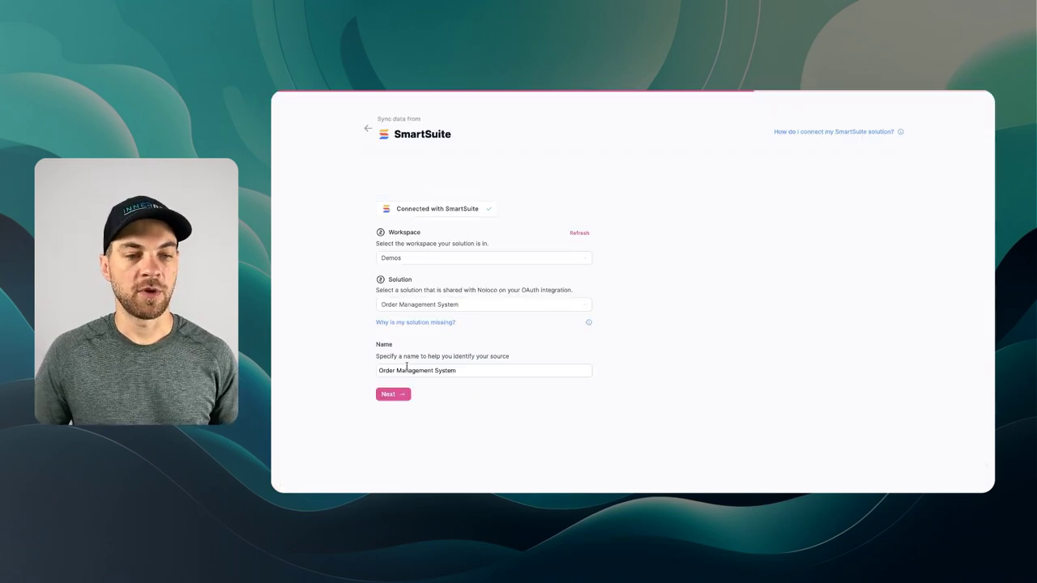
{"action": "left_click", "coordinate": [464, 369]}
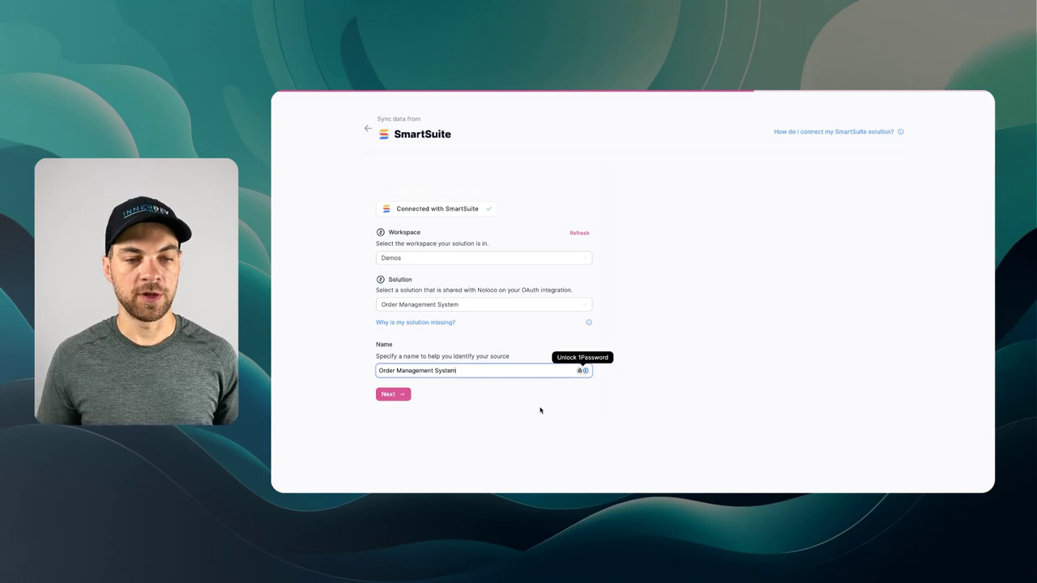
{"action": "type", "text": "- DEMO"}
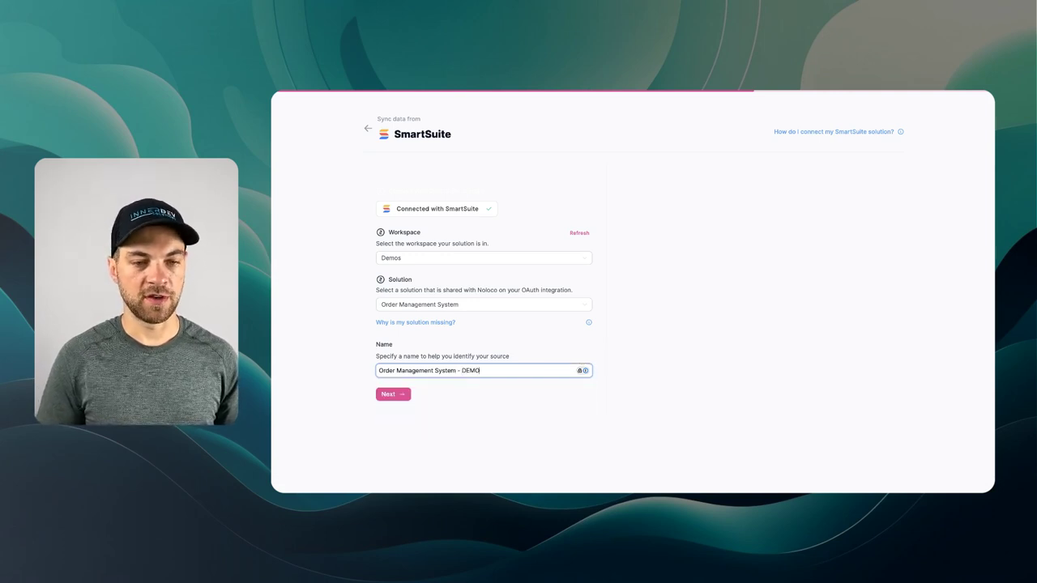
{"action": "key", "text": "Return"}
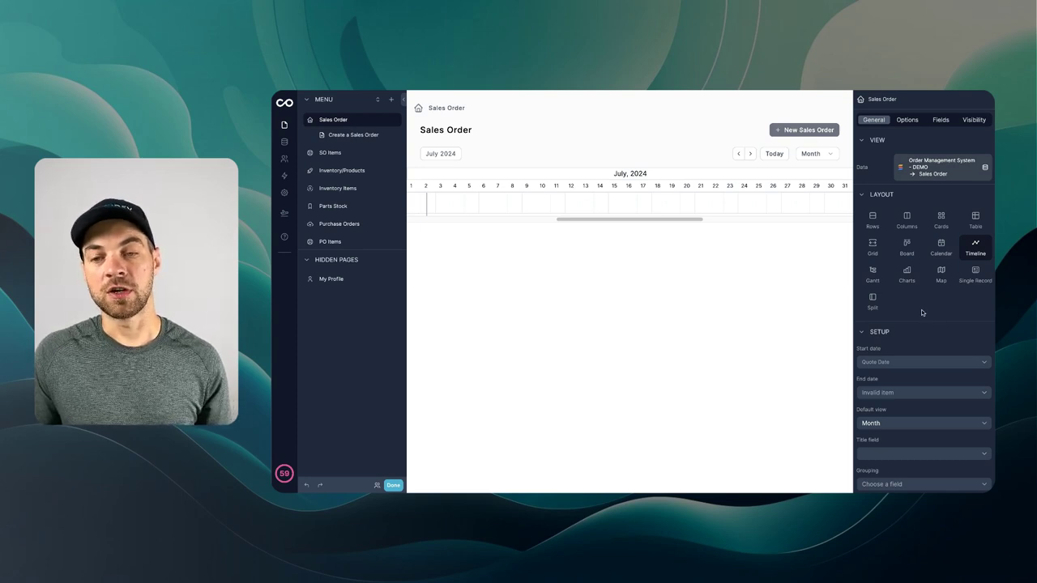
Try the Table, Cards and Grid layouts for the Sales Order page and settle on the Rows layout.
{"action": "left_click", "coordinate": [975, 219]}
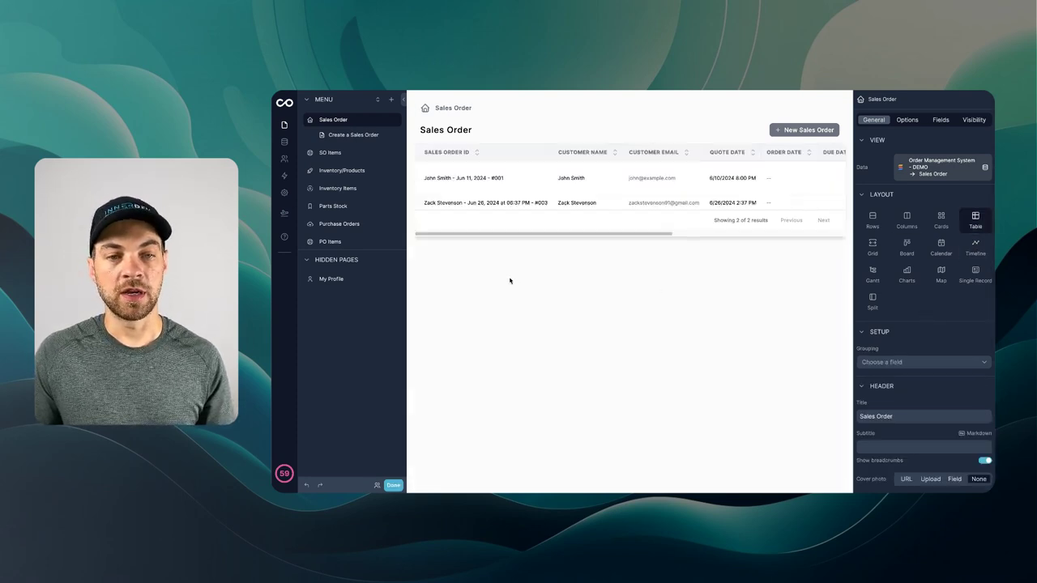
{"action": "left_click", "coordinate": [873, 218]}
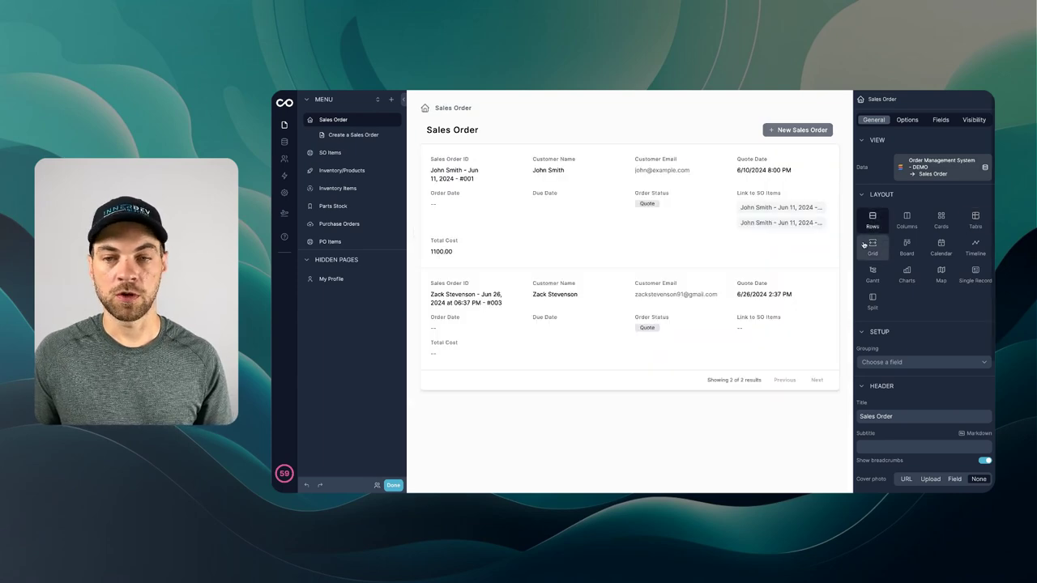
{"action": "left_click", "coordinate": [942, 219]}
{"action": "left_click", "coordinate": [872, 247]}
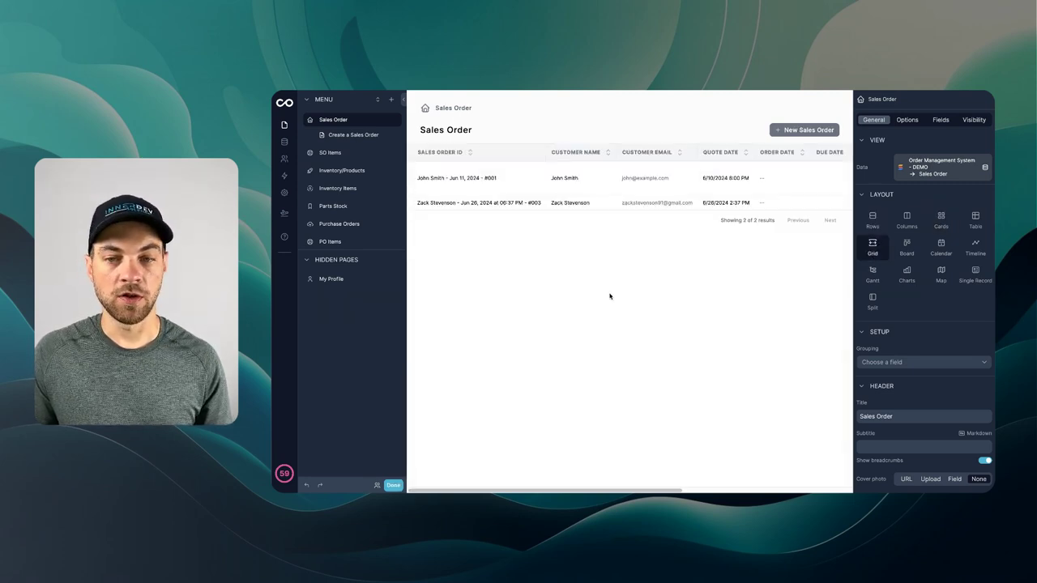
{"action": "left_click", "coordinate": [975, 218]}
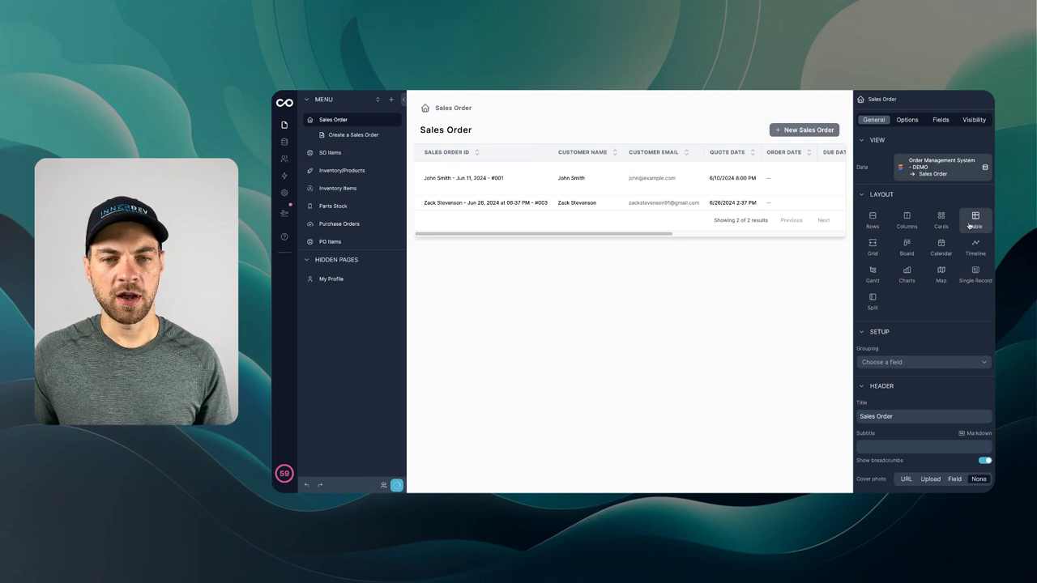
{"action": "left_click", "coordinate": [866, 224]}
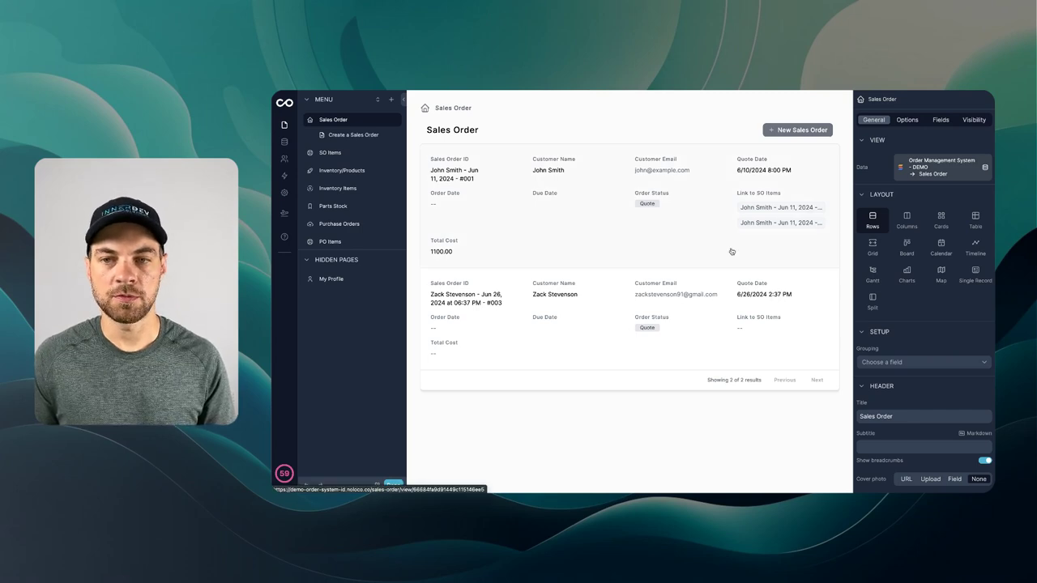
Hide the Link to SO Items and Customer Name fields and place Order Status directly after Sales Order ID.
{"action": "left_click", "coordinate": [942, 121]}
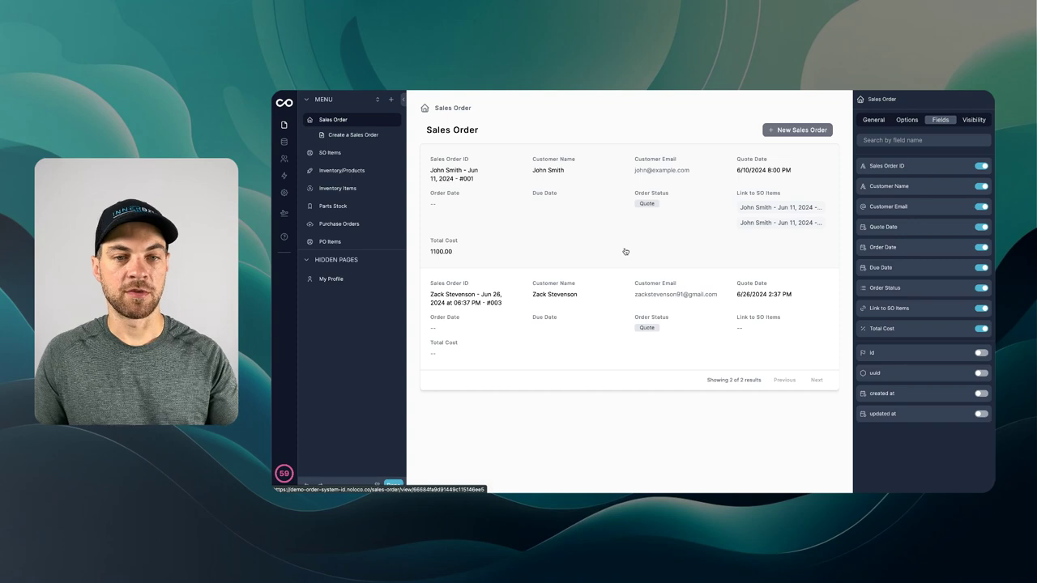
{"action": "left_click", "coordinate": [981, 310]}
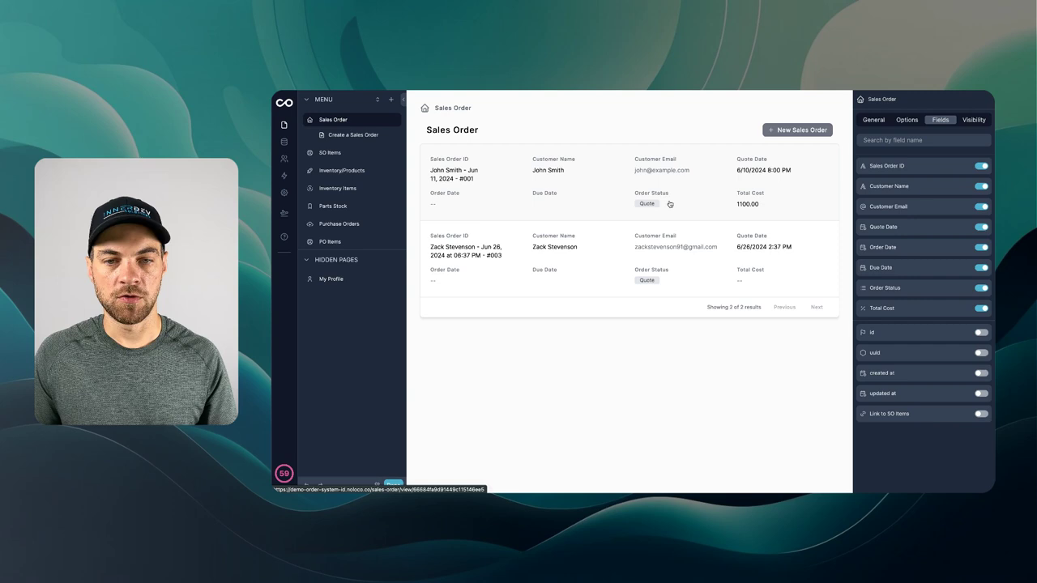
{"action": "left_click_drag", "start_coordinate": [864, 290], "coordinate": [864, 185]}
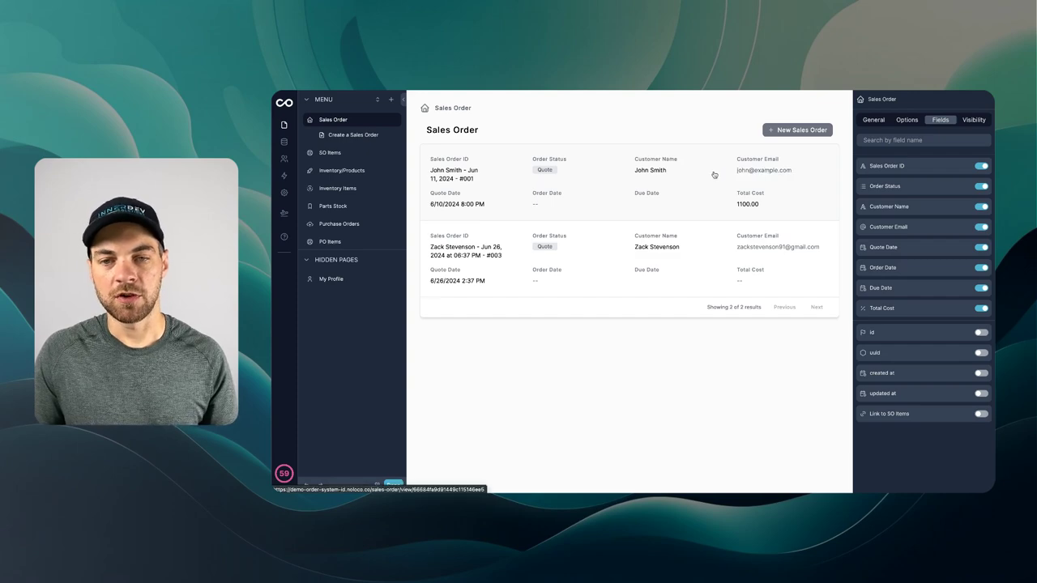
{"action": "left_click", "coordinate": [982, 208]}
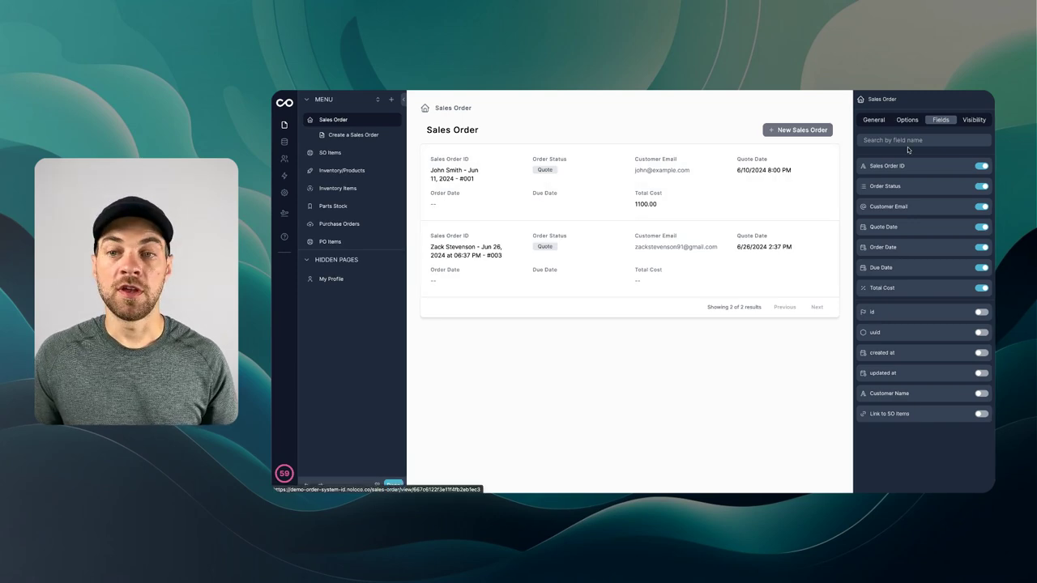
Set the field width of Sales Order ID to 33% on the Sales Order page.
{"action": "left_click", "coordinate": [939, 121]}
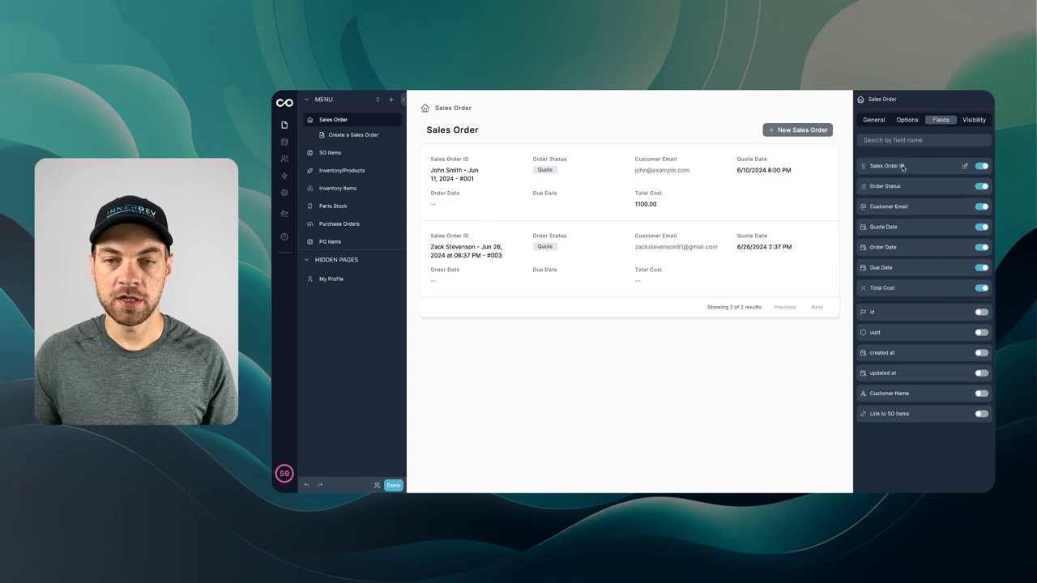
{"action": "left_click", "coordinate": [965, 168]}
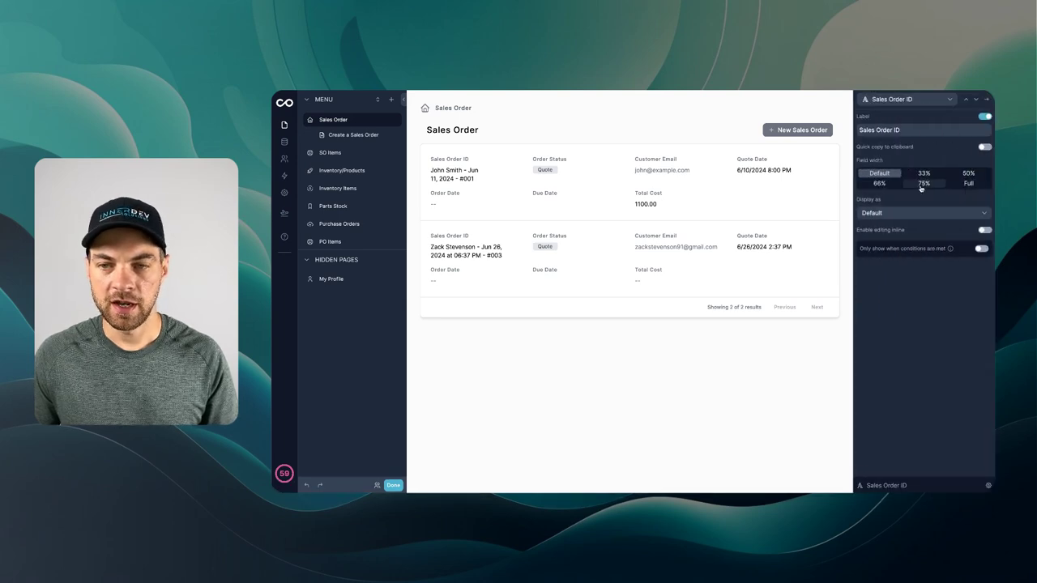
{"action": "left_click", "coordinate": [924, 173]}
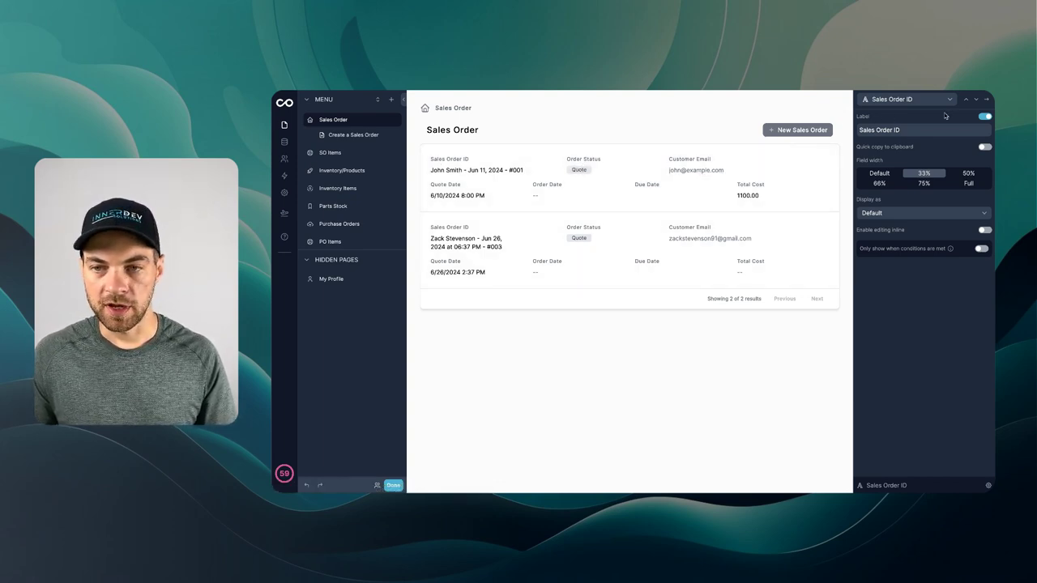
{"action": "left_click", "coordinate": [986, 99]}
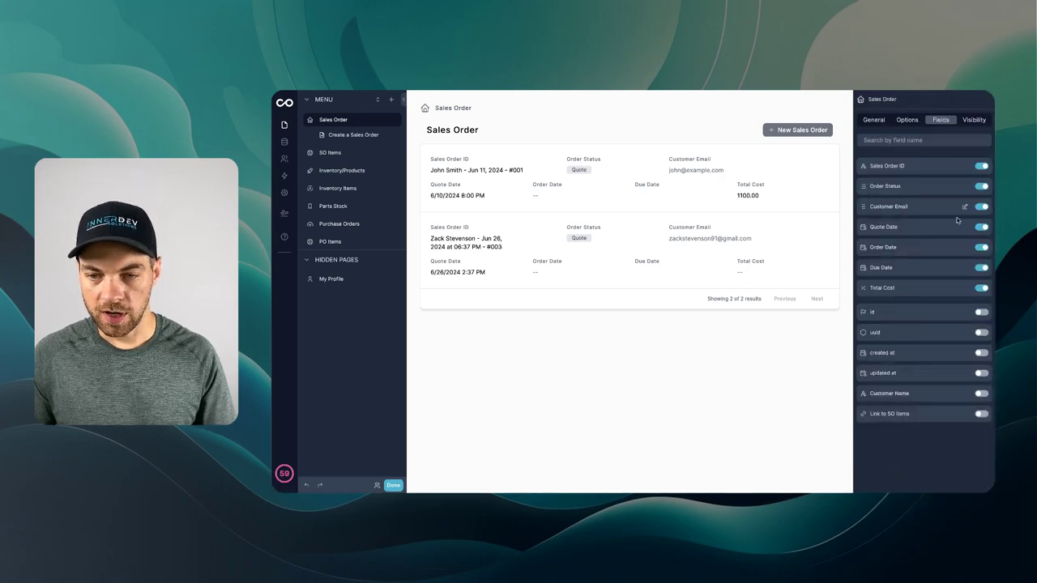
Show Customer Name directly after Sales Order ID and hide the Customer Email field.
{"action": "left_click", "coordinate": [981, 394]}
{"action": "left_click_drag", "start_coordinate": [862, 304], "coordinate": [861, 188]}
{"action": "left_click", "coordinate": [981, 226]}
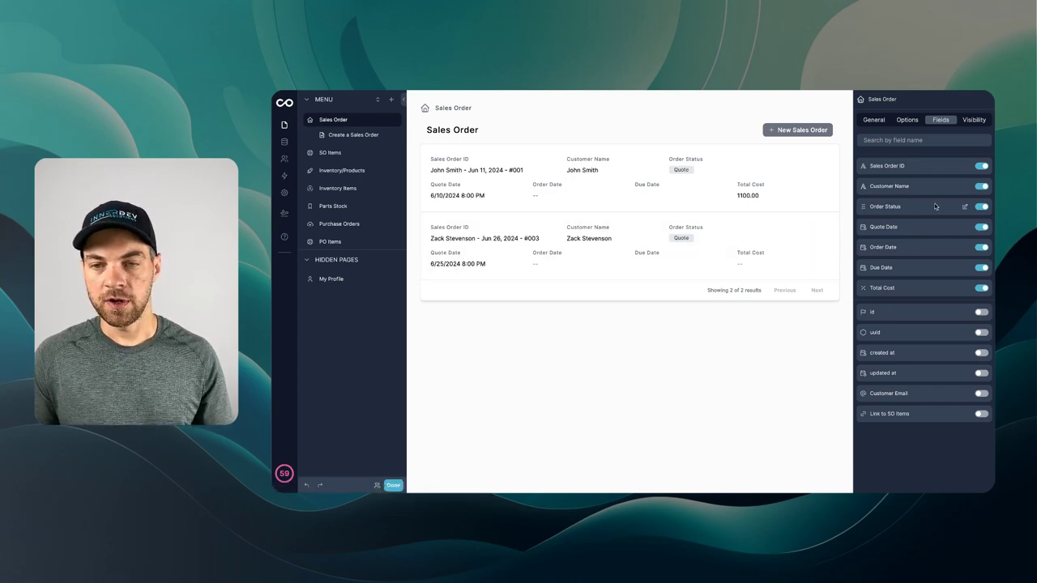
Enable inline editing for the Order Status field and check the status choices on the first sales order.
{"action": "left_click", "coordinate": [963, 209]}
{"action": "left_click", "coordinate": [984, 187]}
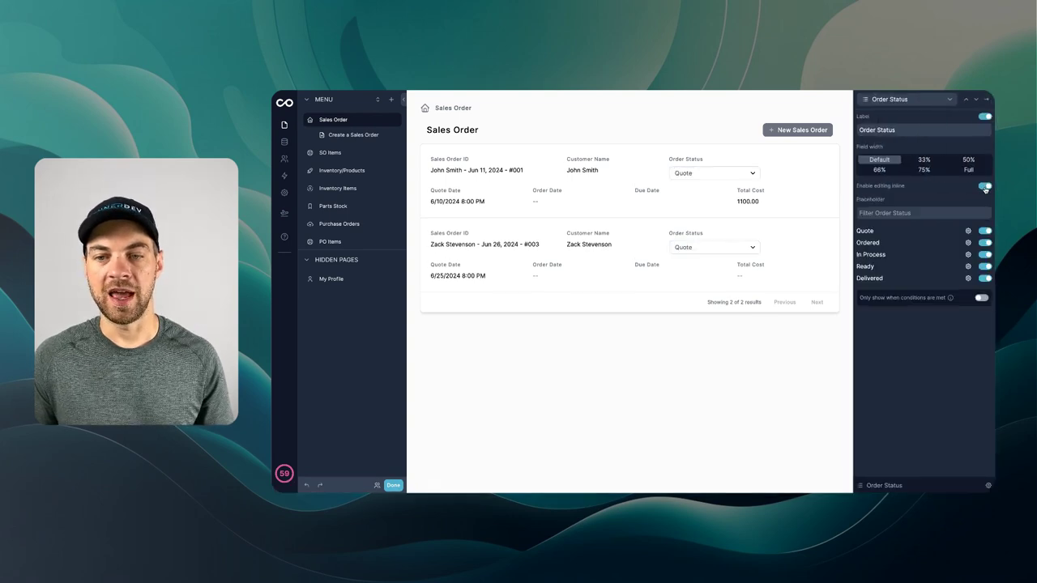
{"action": "left_click", "coordinate": [946, 106]}
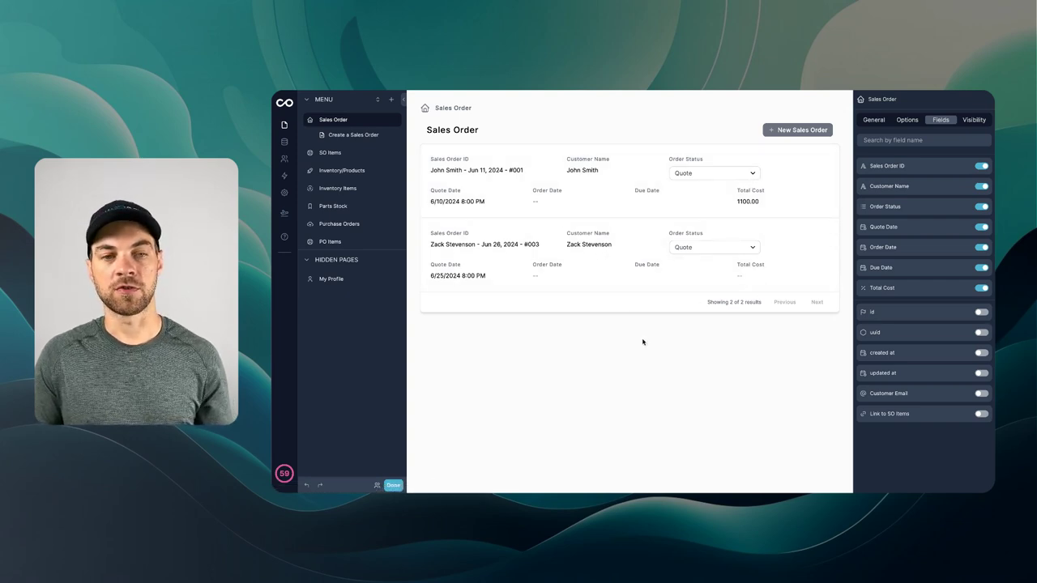
{"action": "left_click", "coordinate": [753, 174]}
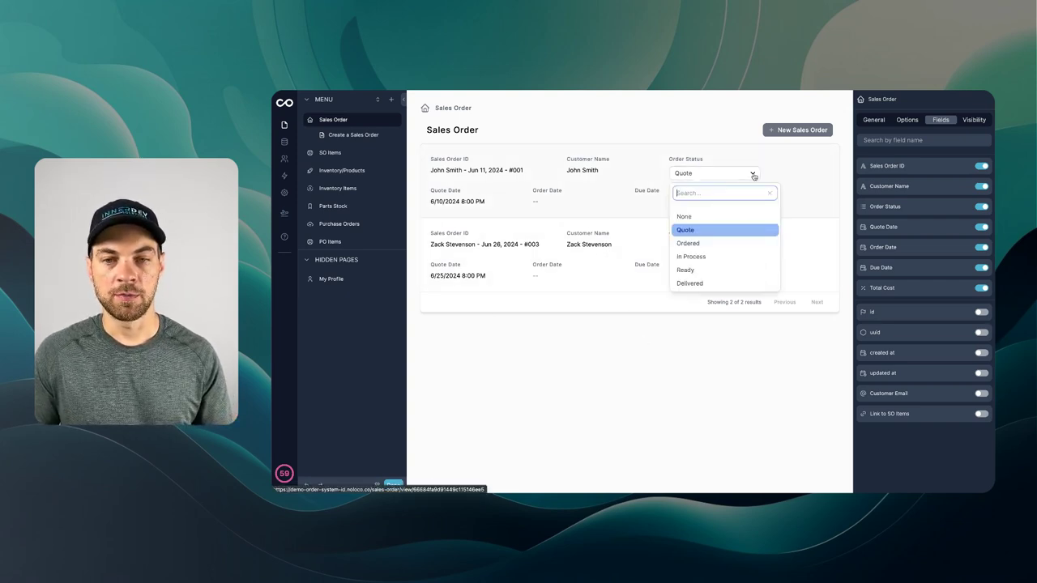
{"action": "left_click", "coordinate": [708, 351]}
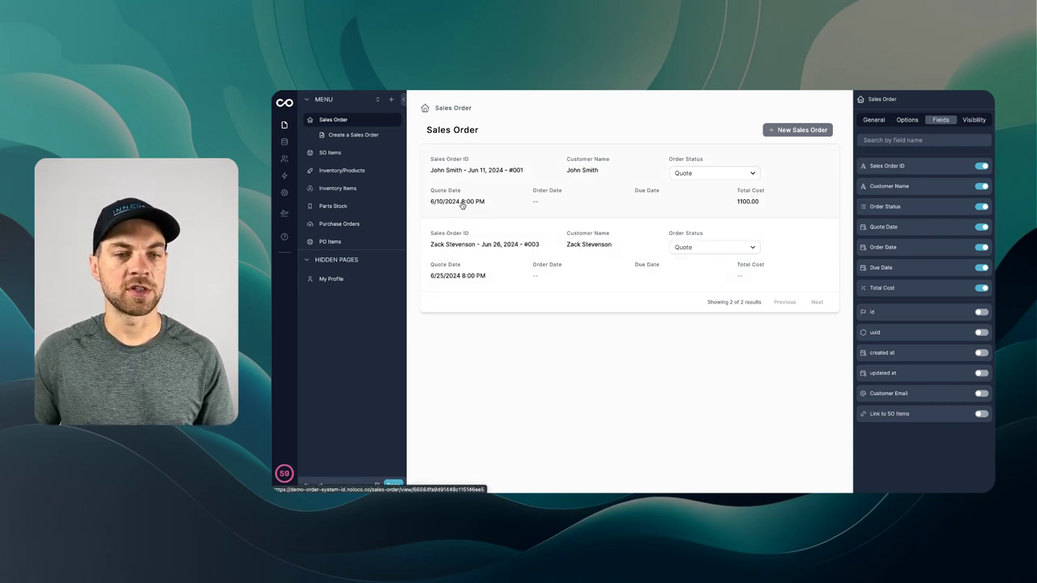
In the Sales Order data table, set the Quote Date field's format to Date and check the Due Date field's settings.
{"action": "left_click", "coordinate": [285, 143]}
{"action": "left_click", "coordinate": [318, 177]}
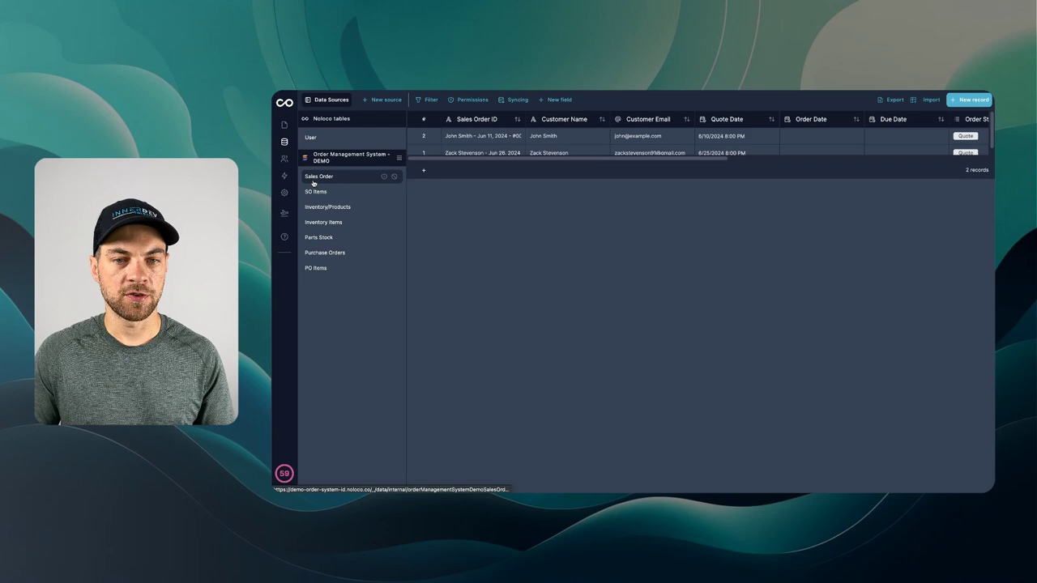
{"action": "left_click", "coordinate": [726, 119]}
{"action": "left_click", "coordinate": [562, 300]}
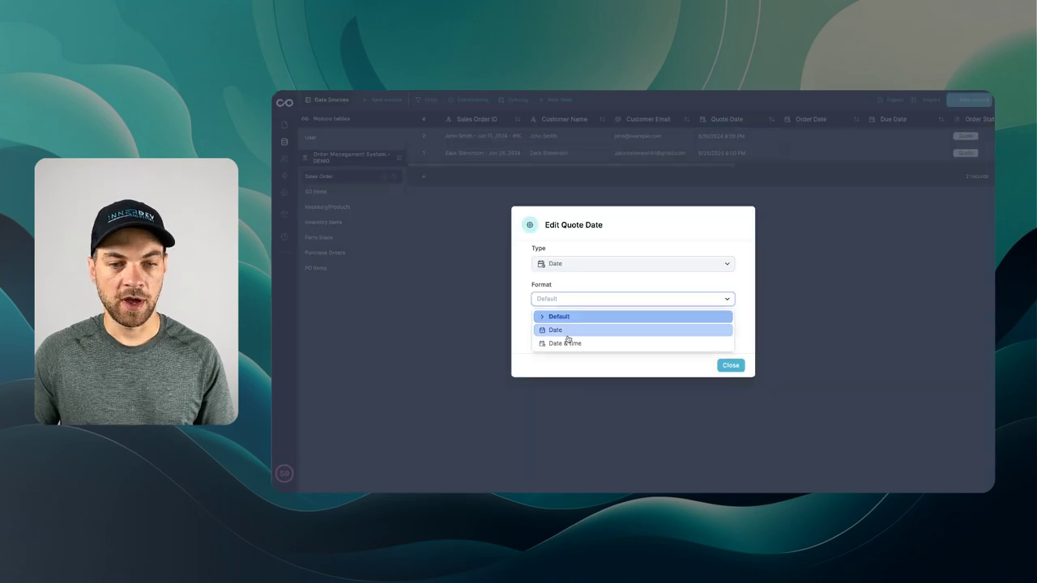
{"action": "key", "text": "Escape"}
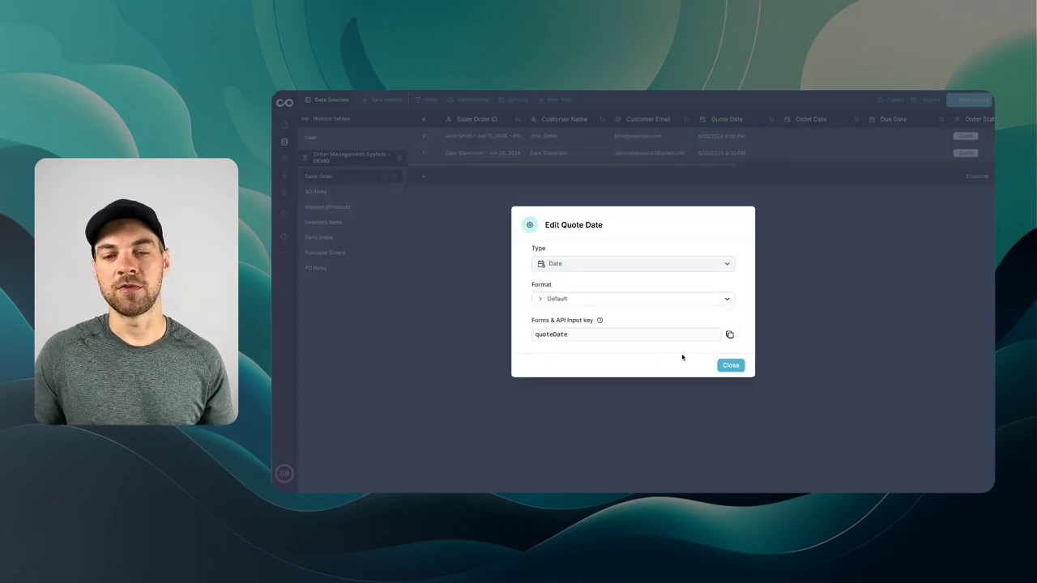
{"action": "left_click", "coordinate": [729, 367]}
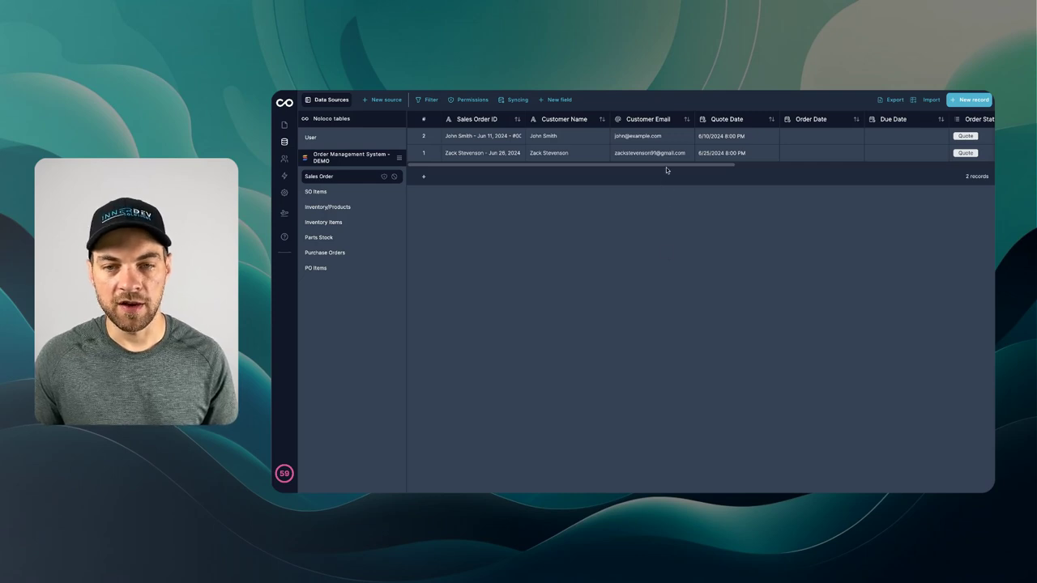
{"action": "scroll", "coordinate": [769, 142], "scroll_direction": "right", "scroll_amount": 2}
{"action": "left_click", "coordinate": [758, 122]}
{"action": "left_click", "coordinate": [646, 299]}
{"action": "left_click", "coordinate": [592, 328]}
{"action": "left_click", "coordinate": [731, 364]}
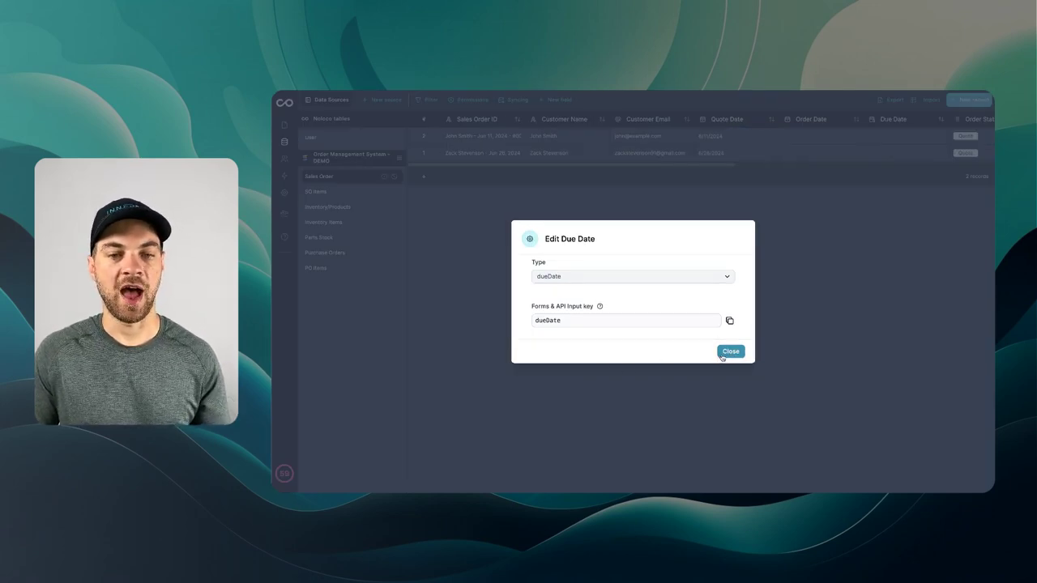
{"action": "left_click", "coordinate": [725, 353]}
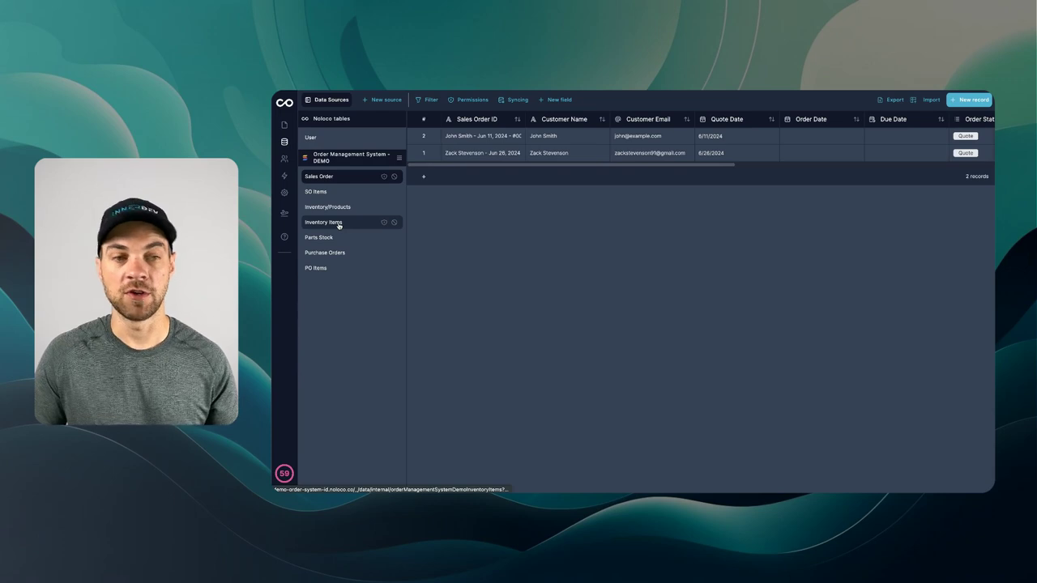
Show the Quote Date field on the Sales Order page only when Order Status is equal to Quote.
{"action": "left_click", "coordinate": [283, 125]}
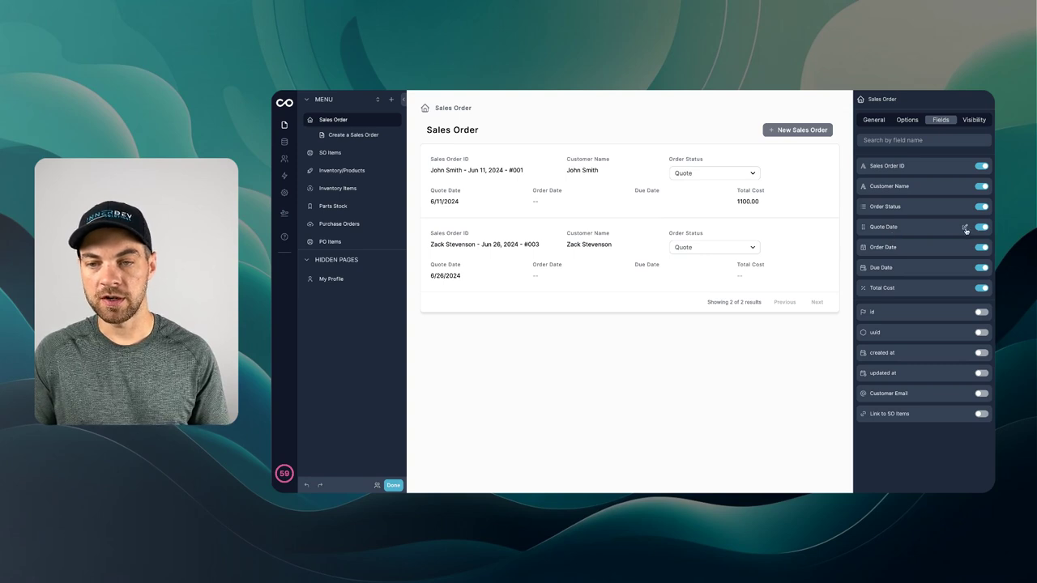
{"action": "left_click", "coordinate": [965, 229]}
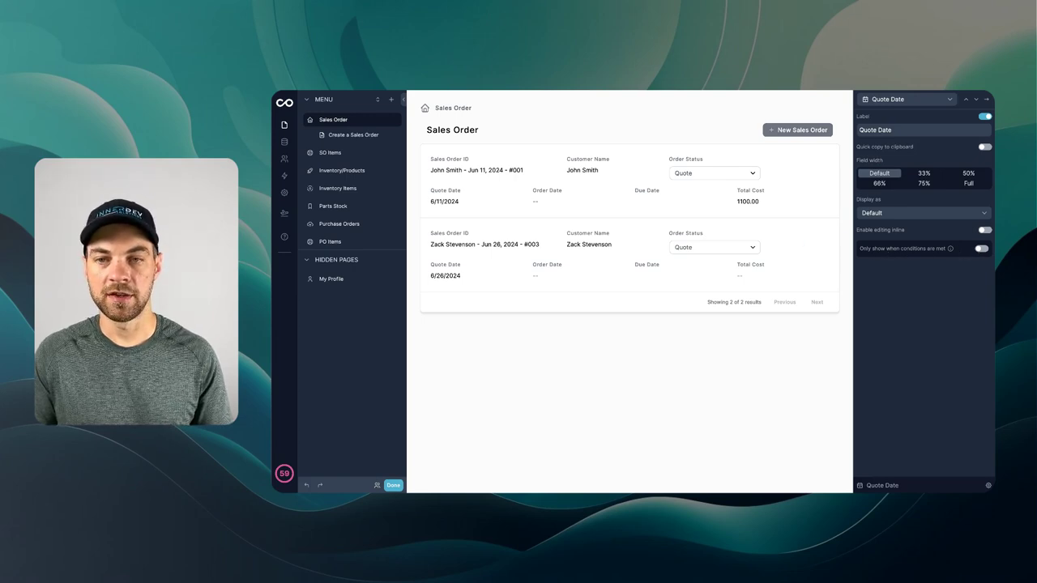
{"action": "left_click", "coordinate": [981, 248]}
{"action": "left_click", "coordinate": [904, 277]}
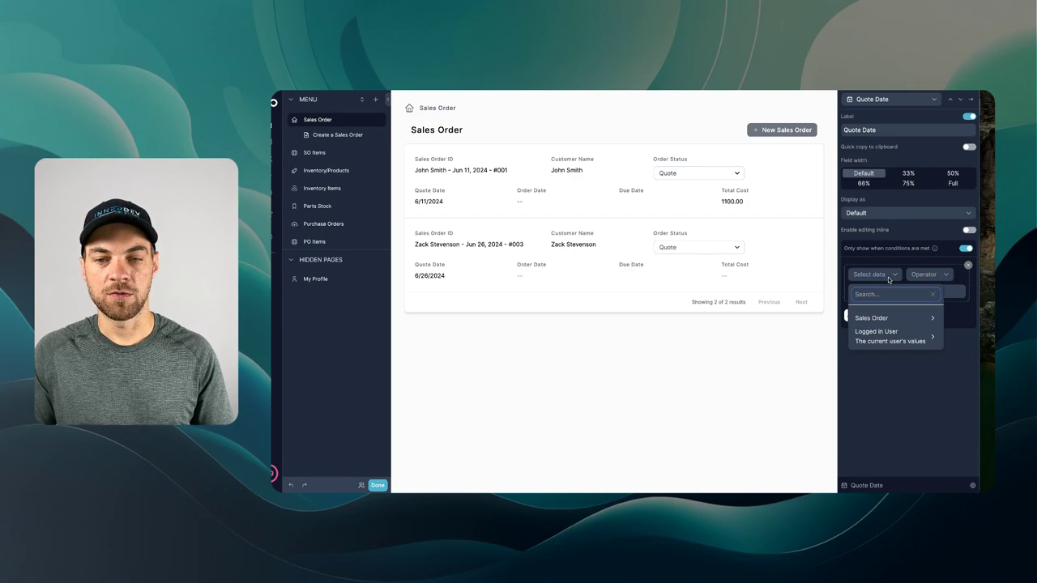
{"action": "mouse_move", "coordinate": [888, 319]}
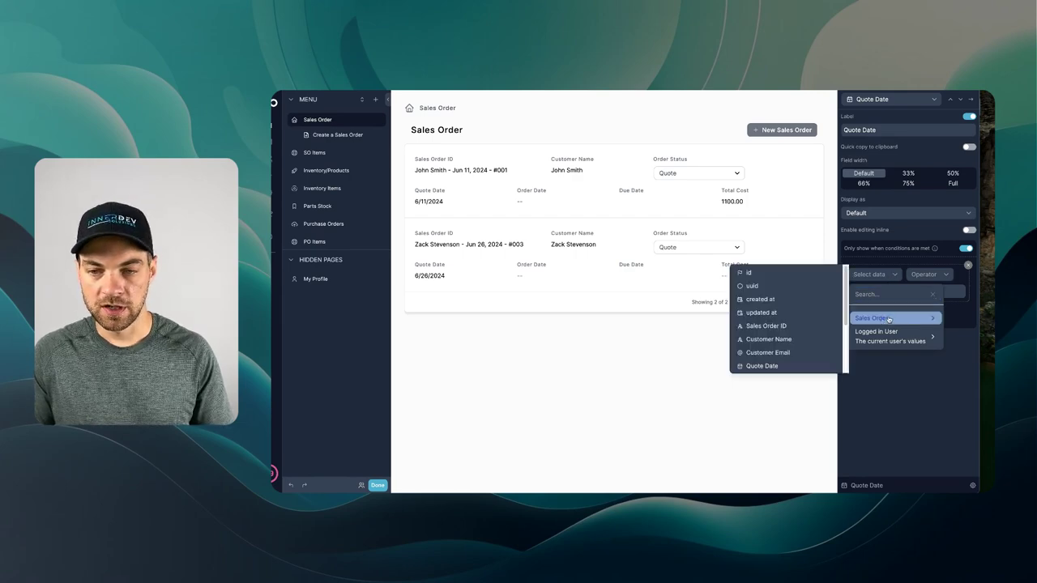
{"action": "scroll", "coordinate": [794, 311], "scroll_direction": "down", "scroll_amount": 2}
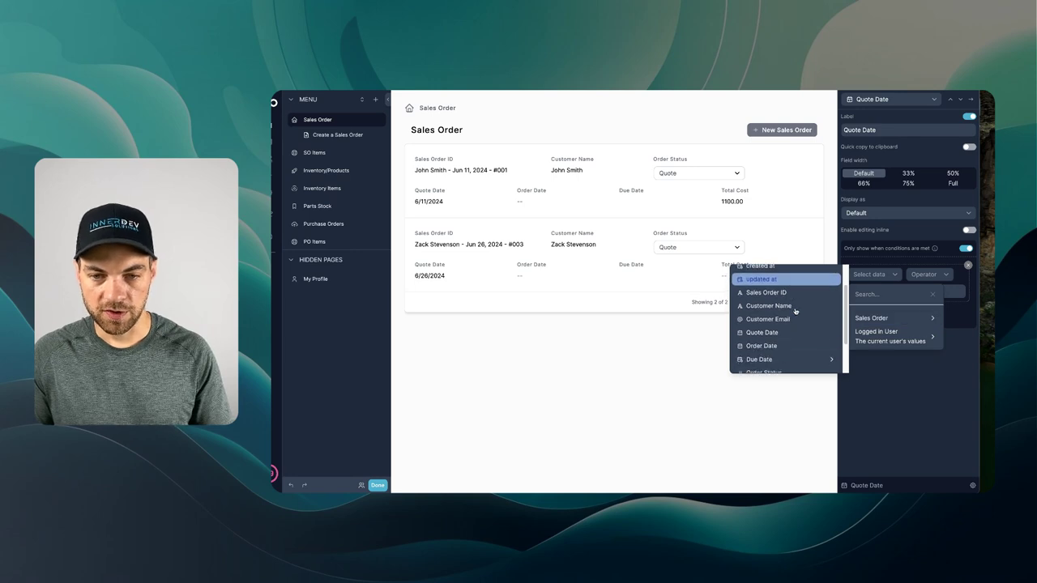
{"action": "left_click", "coordinate": [796, 316]}
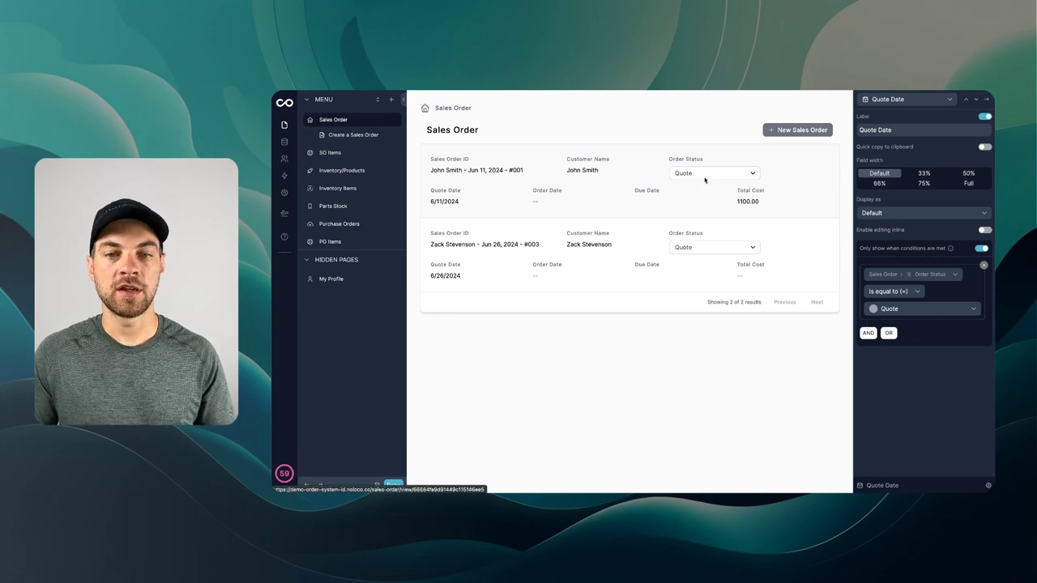
Test the Quote Date condition by changing the first sales order's status to Ordered, and leave the field's settings.
{"action": "left_click", "coordinate": [705, 176]}
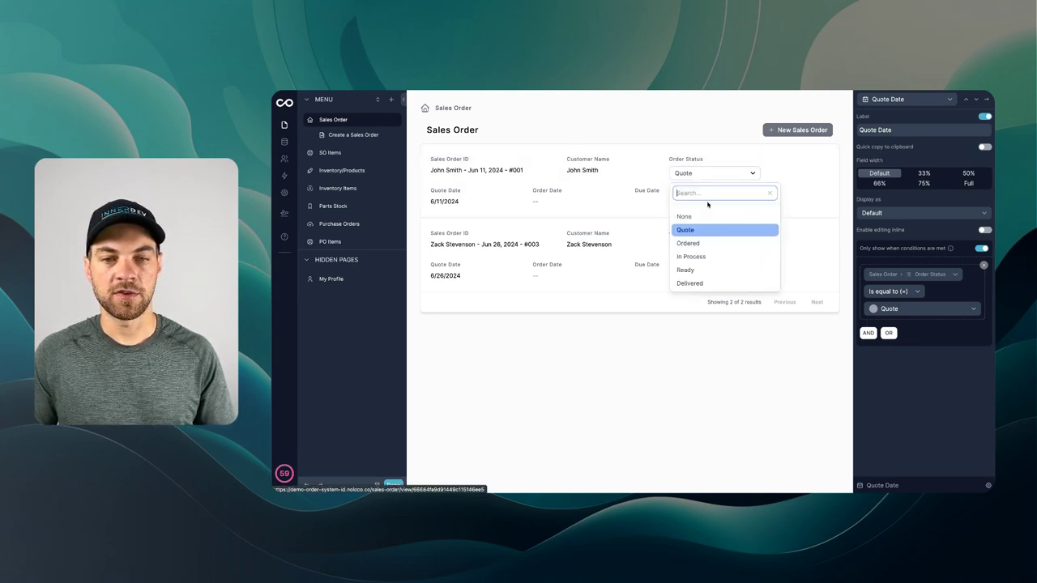
{"action": "left_click", "coordinate": [698, 243]}
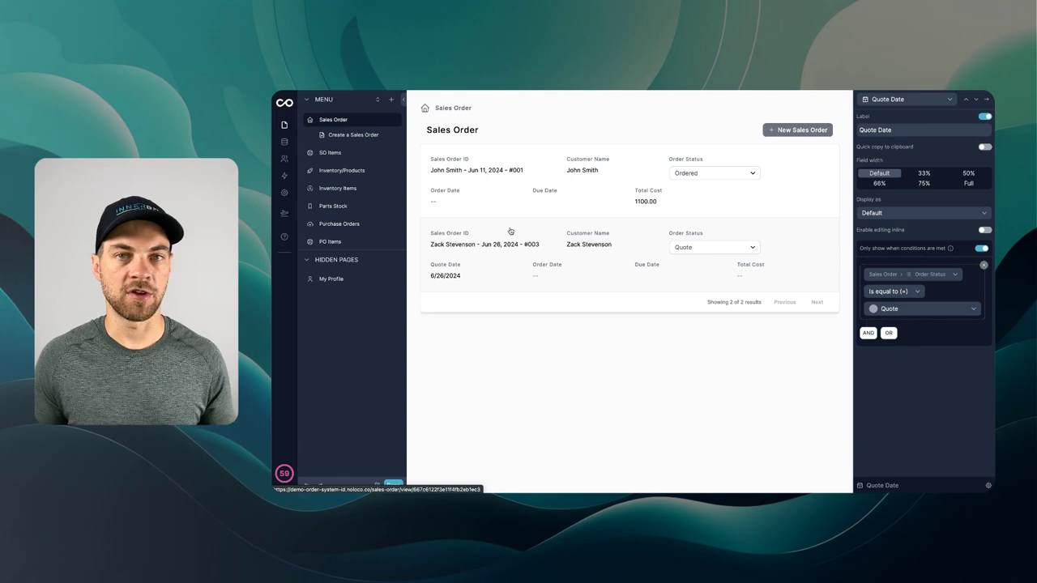
{"action": "left_click", "coordinate": [750, 384]}
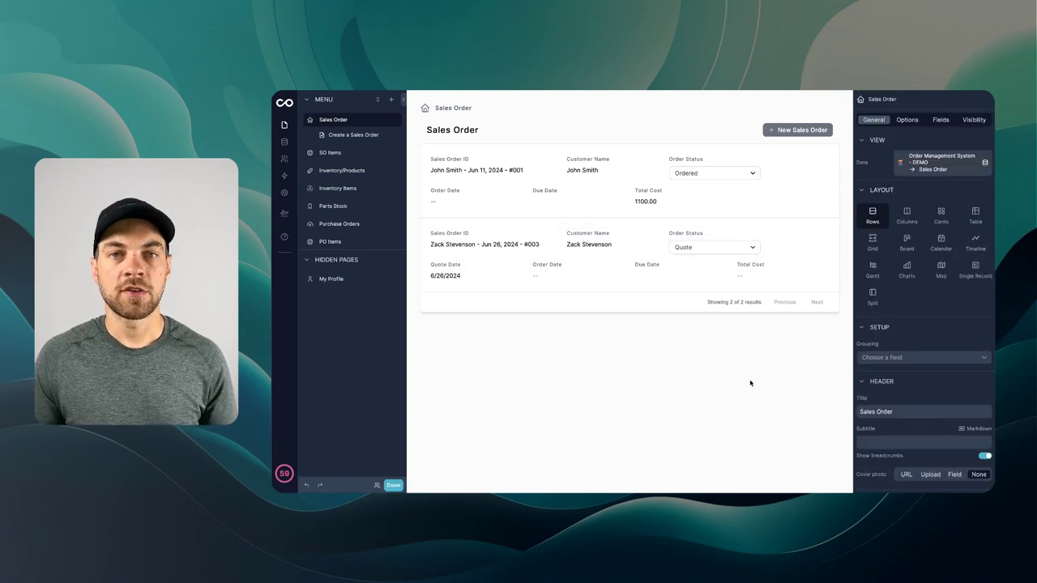
Enable the search box on the Sales Order page, try it with a customer's first name and clear the search.
{"action": "left_click", "coordinate": [907, 120]}
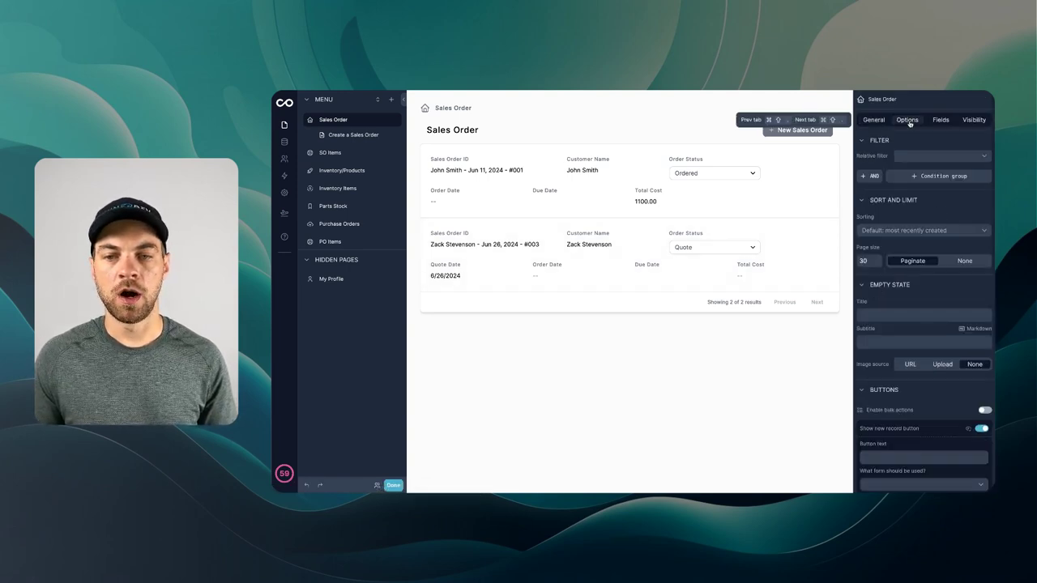
{"action": "scroll", "coordinate": [952, 162], "scroll_direction": "down", "scroll_amount": 5}
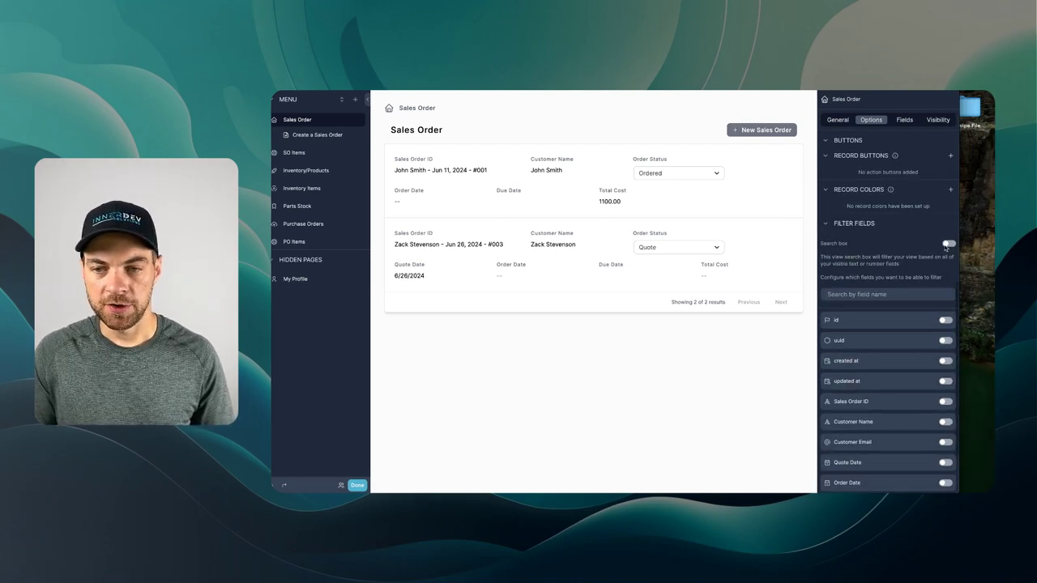
{"action": "left_click", "coordinate": [984, 243]}
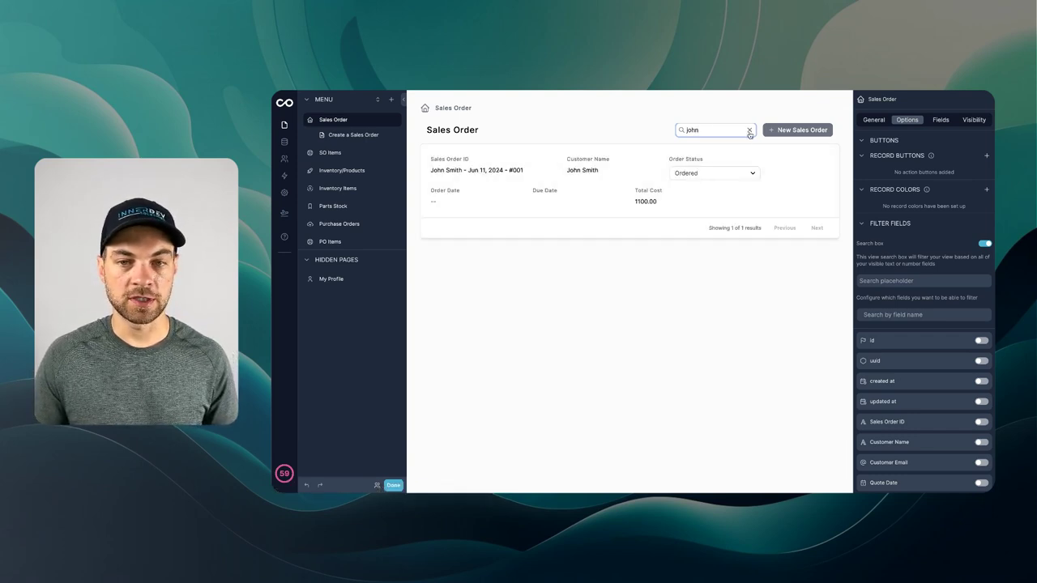
{"action": "left_click", "coordinate": [749, 130]}
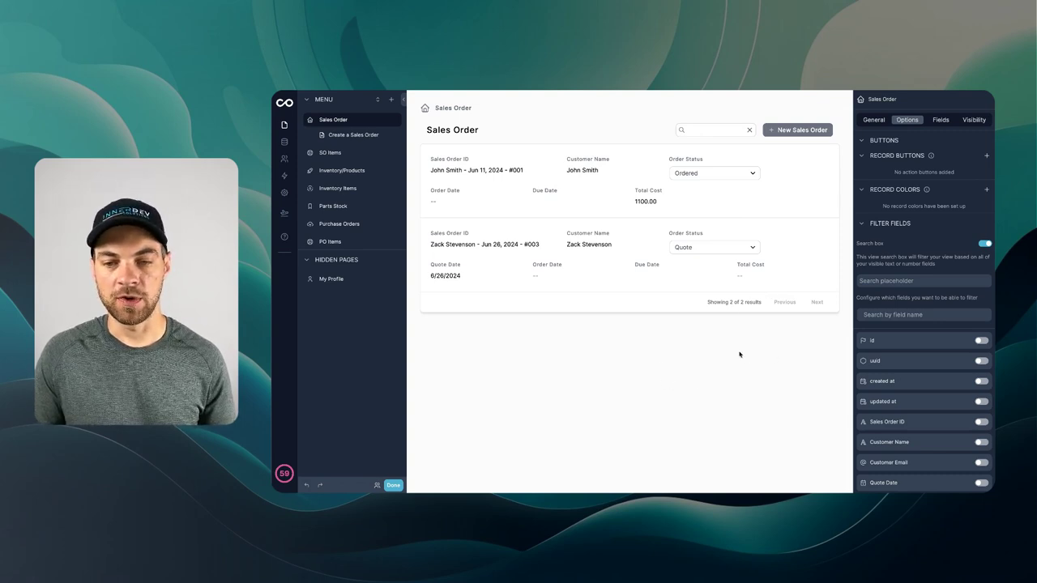
Add Order Status as a filter field, test it with Quote and Ordered, and clear the filter.
{"action": "scroll", "coordinate": [909, 382], "scroll_direction": "down", "scroll_amount": 3}
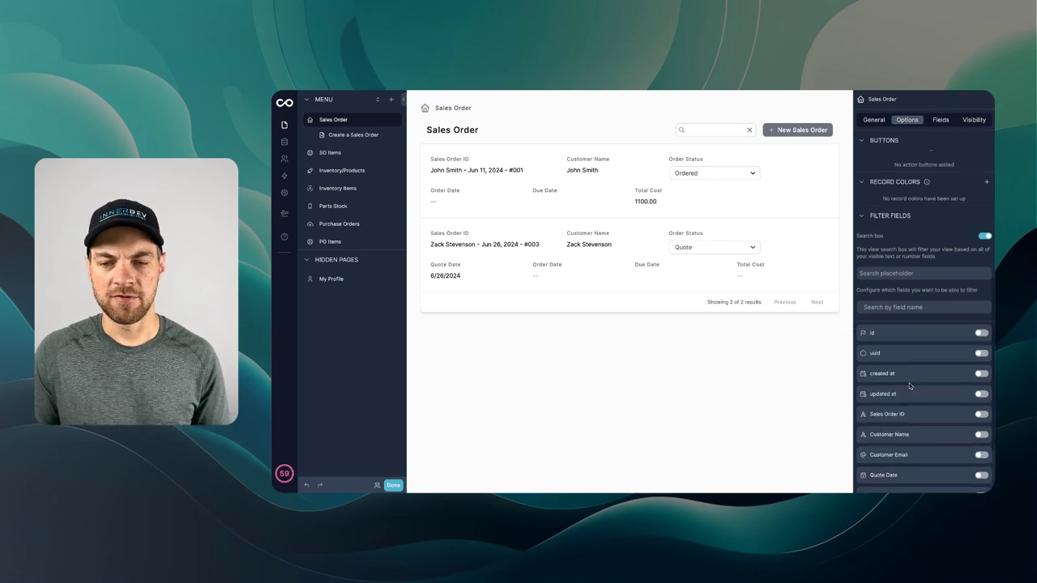
{"action": "left_click", "coordinate": [978, 421]}
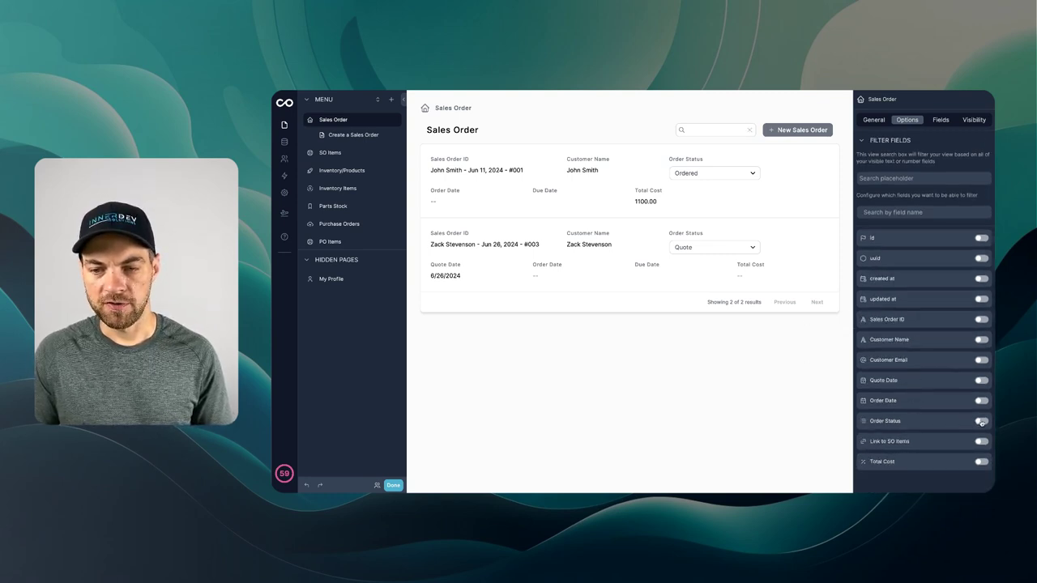
{"action": "left_click", "coordinate": [718, 132]}
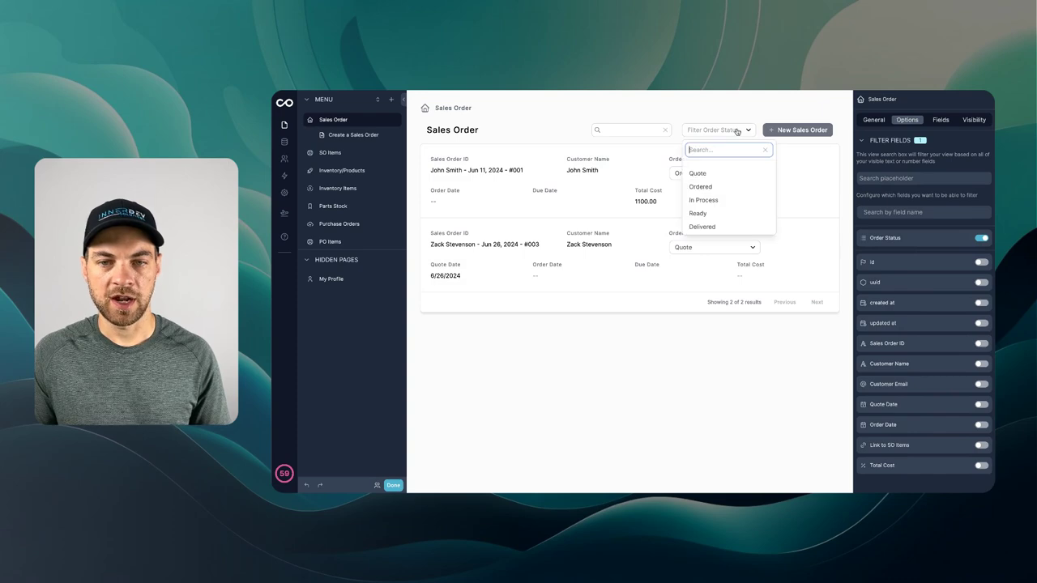
{"action": "left_click", "coordinate": [705, 175]}
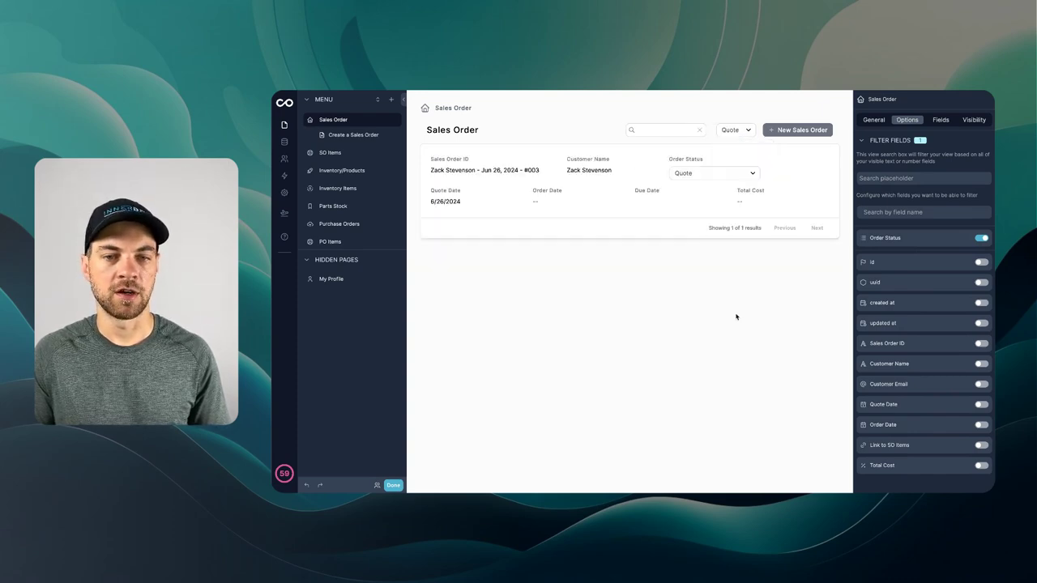
{"action": "left_click", "coordinate": [733, 130]}
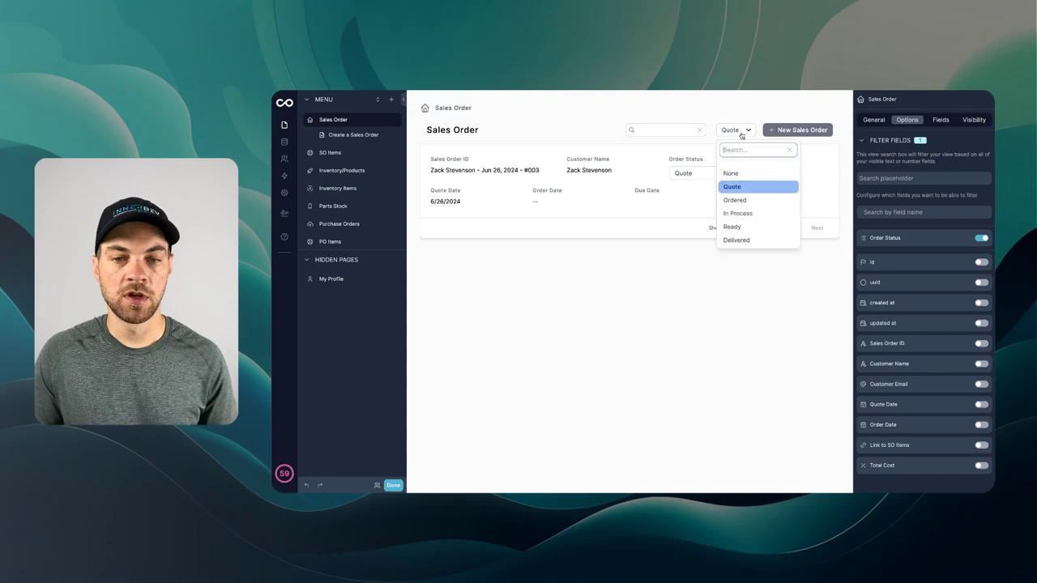
{"action": "left_click", "coordinate": [748, 203]}
{"action": "left_click", "coordinate": [735, 132]}
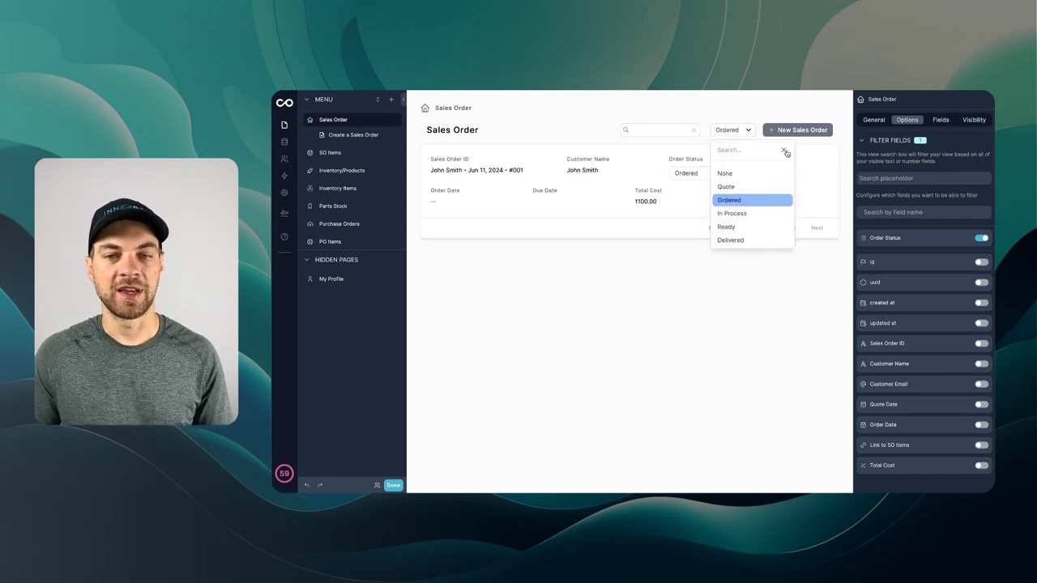
{"action": "left_click", "coordinate": [799, 328]}
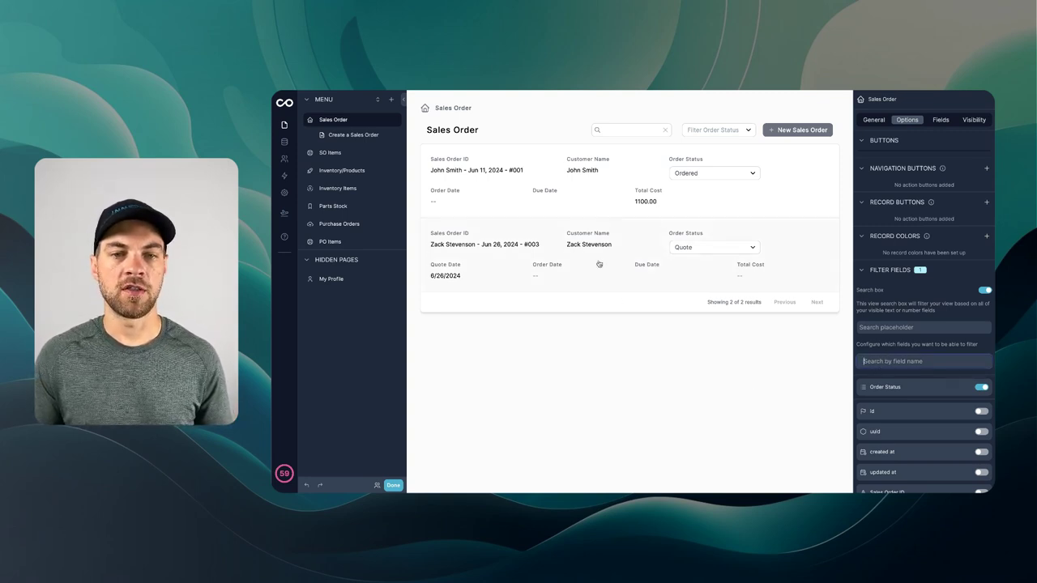
Add Customer Name and Customer Email as filter fields on the Sales Order page and try out the filter boxes.
{"action": "left_click", "coordinate": [625, 129]}
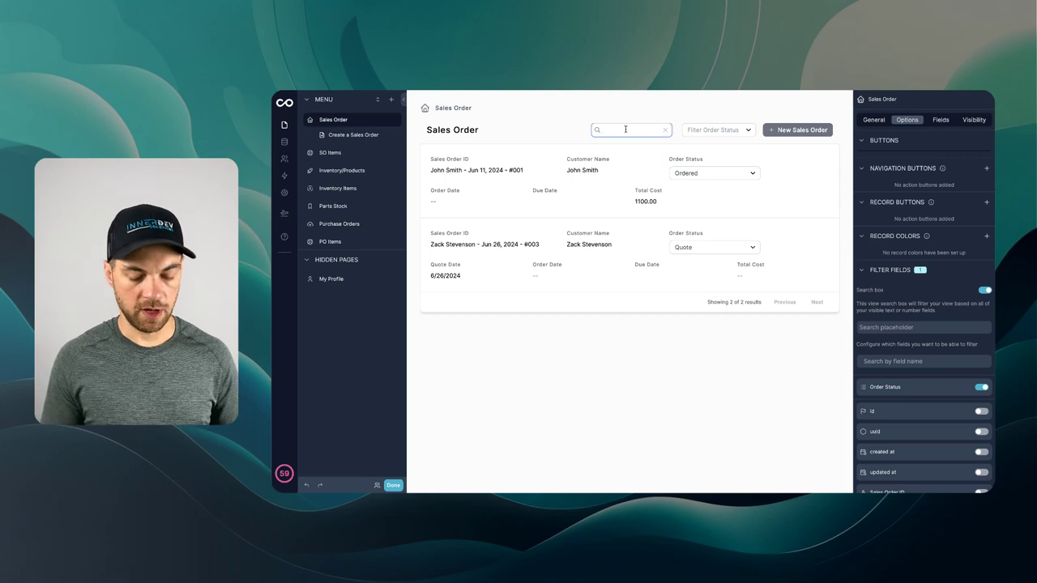
{"action": "left_click", "coordinate": [907, 361]}
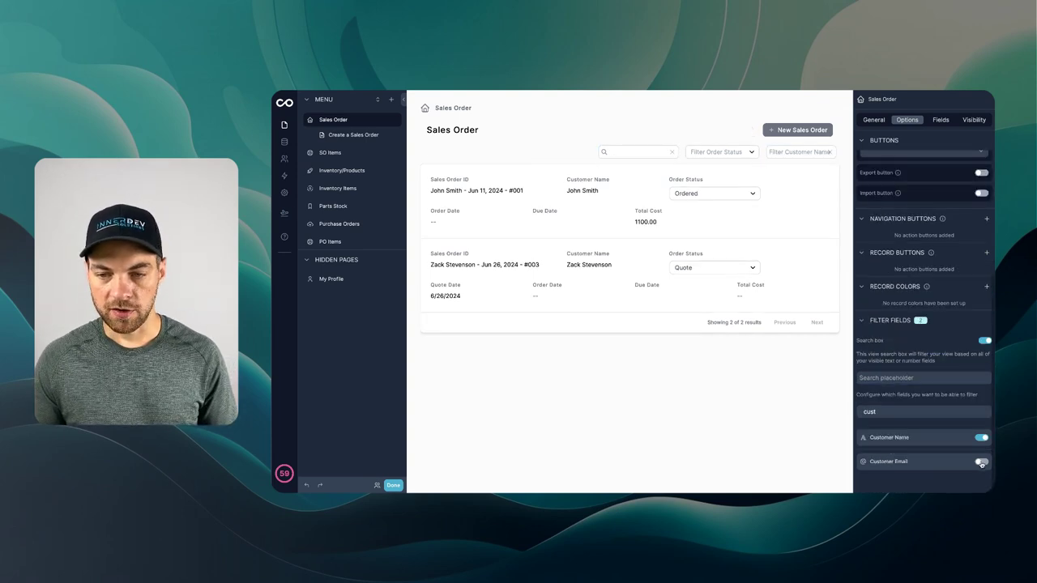
{"action": "left_click", "coordinate": [981, 463]}
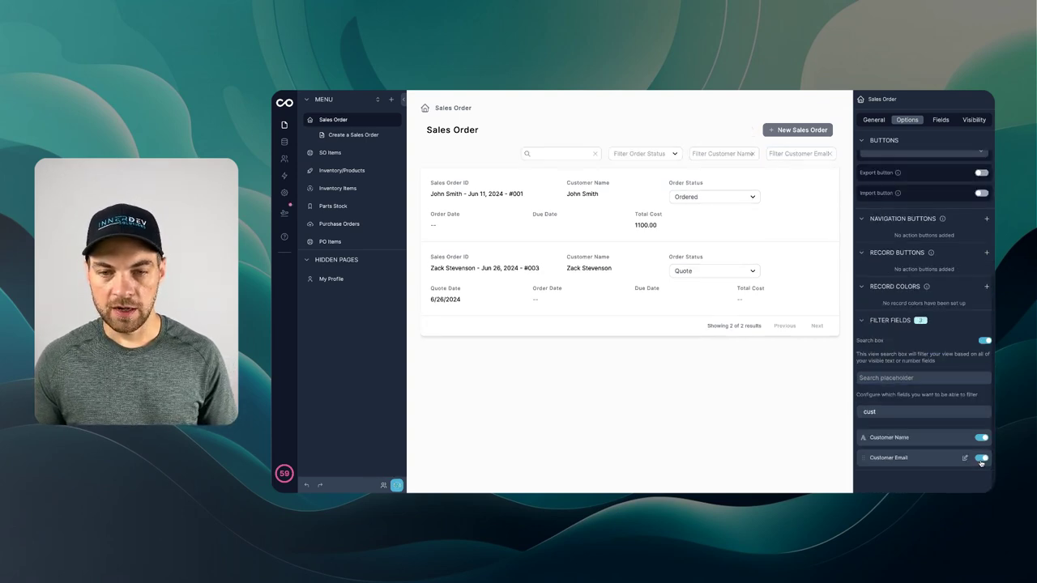
{"action": "left_click", "coordinate": [706, 154]}
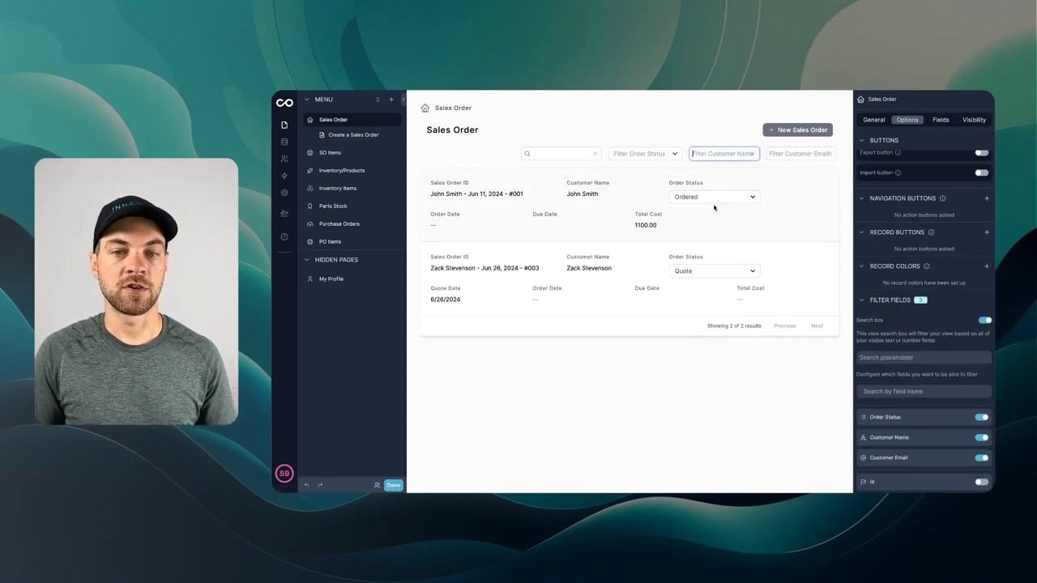
{"action": "key", "text": "Tab"}
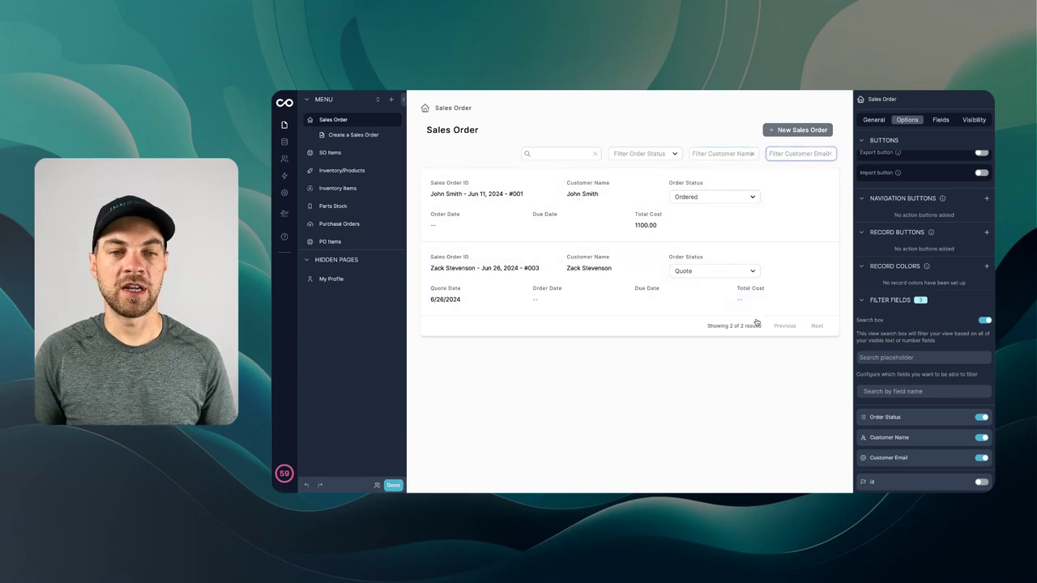
{"action": "left_click", "coordinate": [548, 155]}
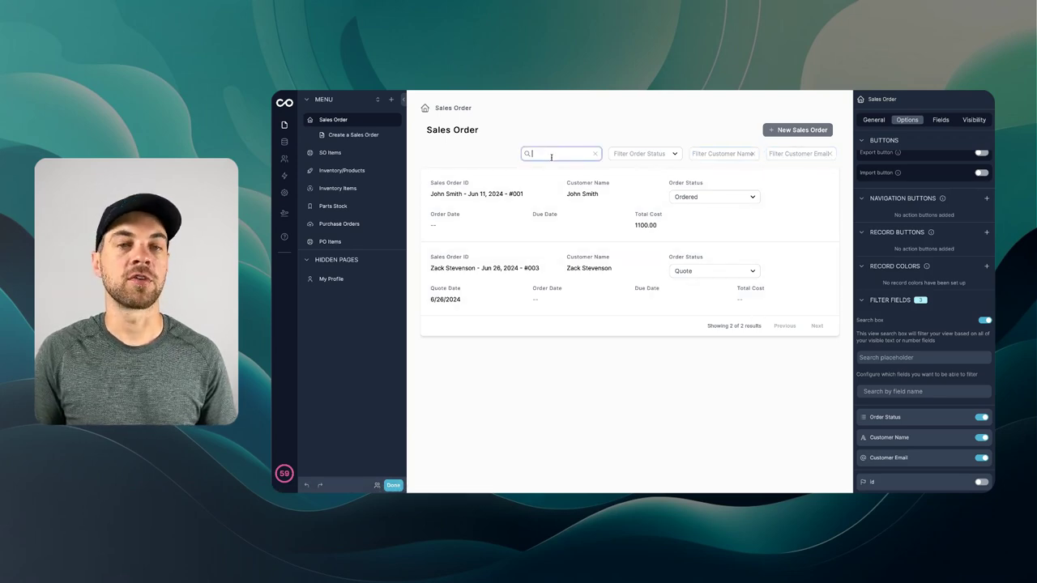
{"action": "left_click", "coordinate": [548, 163]}
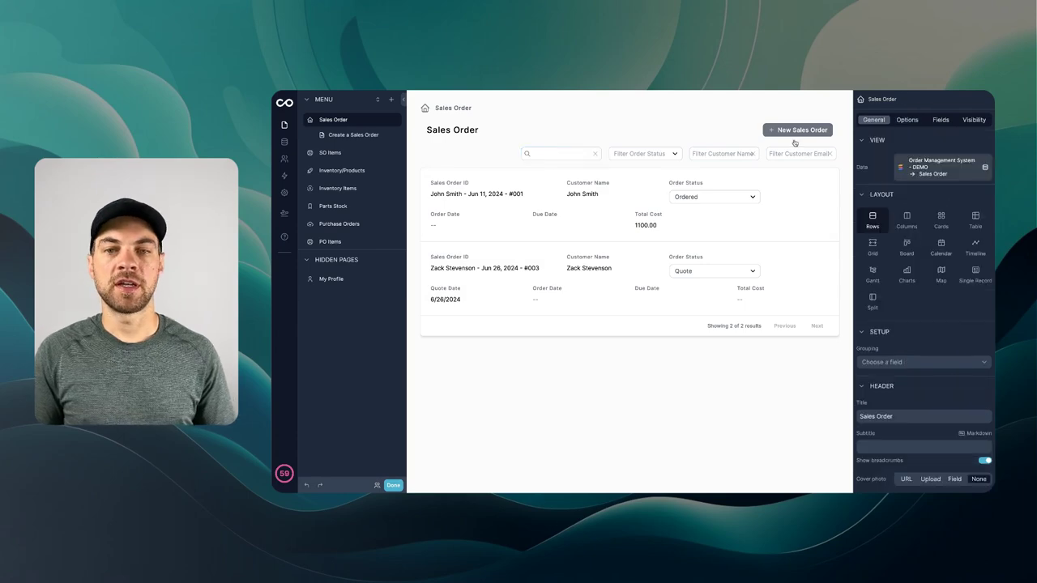
Review the Create a Sales Order form's fields and compare them with the Sales Order grid in SmartSuite.
{"action": "left_click", "coordinate": [353, 134]}
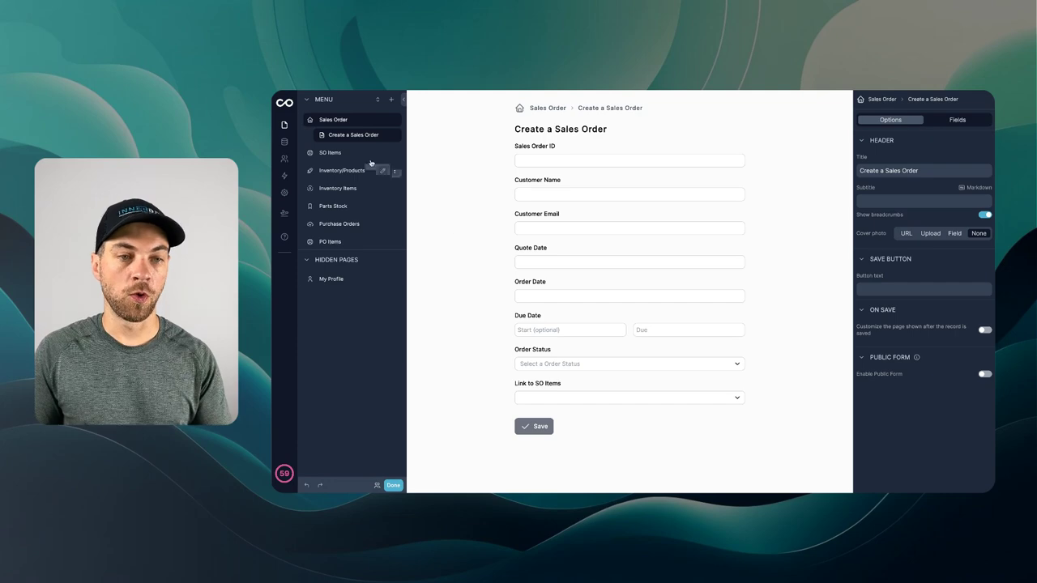
{"action": "left_click", "coordinate": [382, 120]}
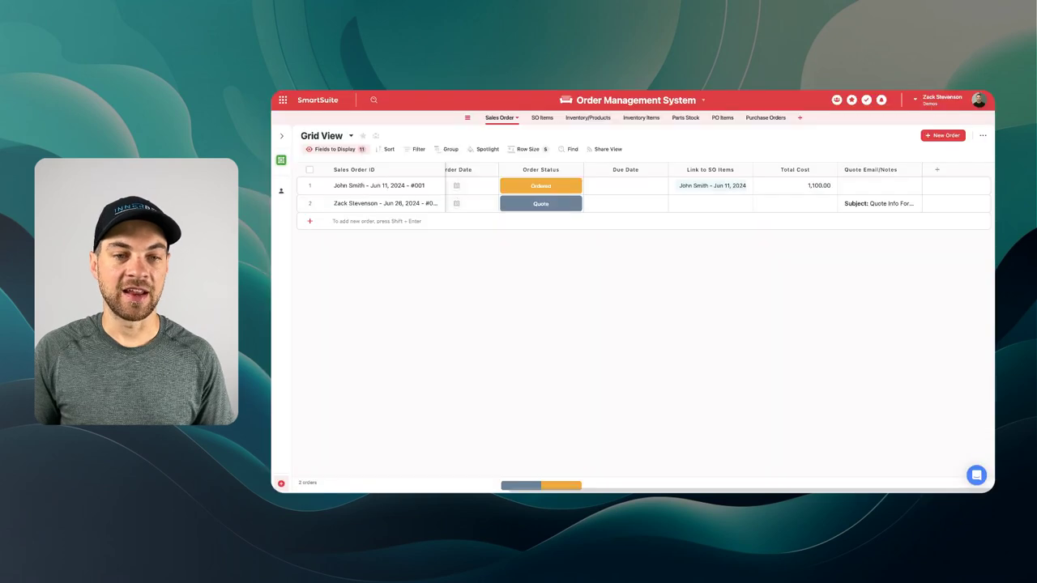
{"action": "scroll", "coordinate": [477, 186], "scroll_direction": "left", "scroll_amount": 2}
{"action": "scroll", "coordinate": [477, 186], "scroll_direction": "left", "scroll_amount": 2}
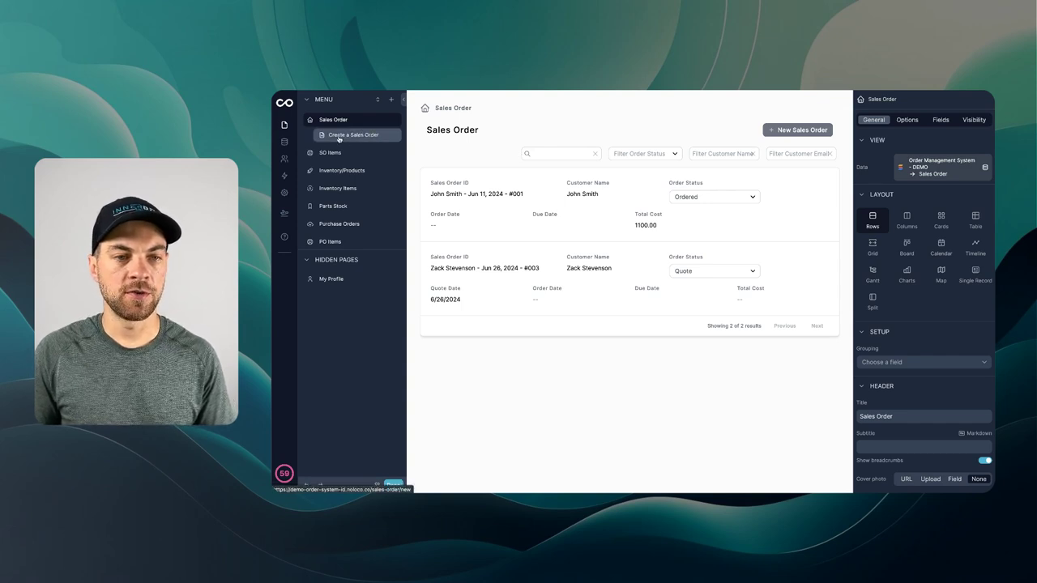
Back in Noloco, hide the Sales Order ID field on the Create a Sales Order form.
{"action": "left_click", "coordinate": [338, 138]}
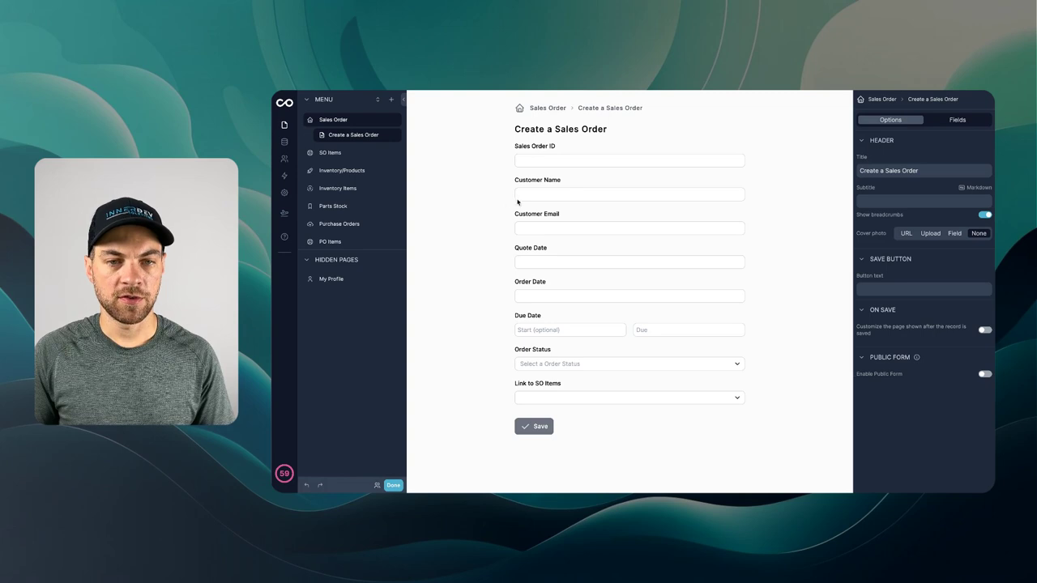
{"action": "left_click", "coordinate": [957, 120]}
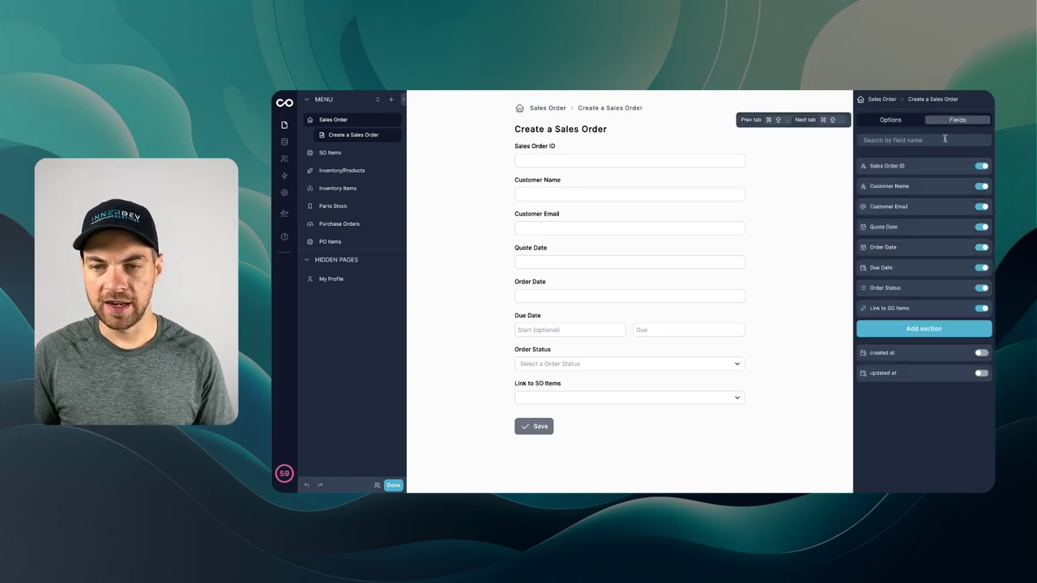
{"action": "left_click", "coordinate": [982, 167]}
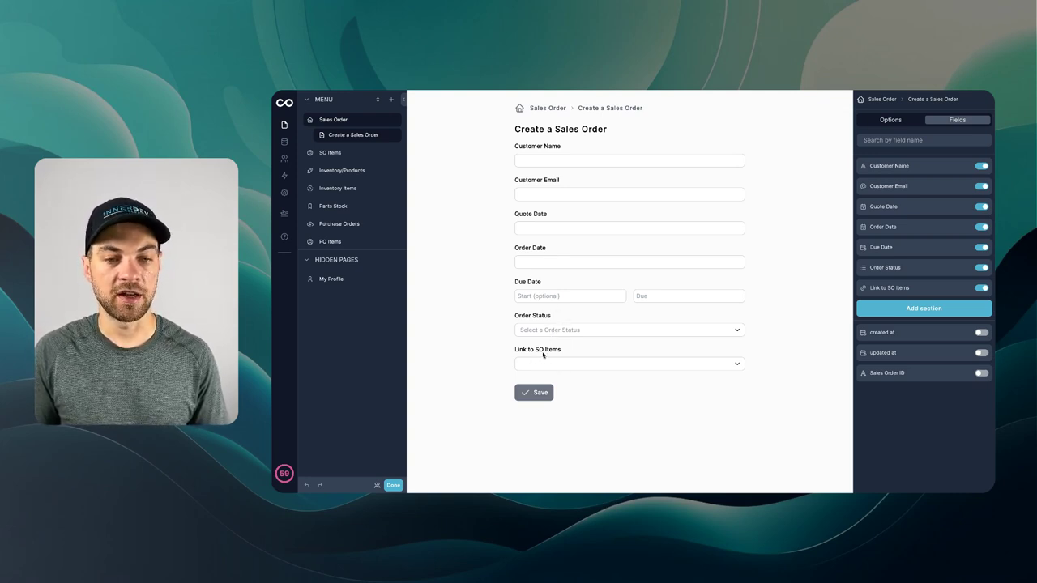
{"action": "mouse_move", "coordinate": [918, 288]}
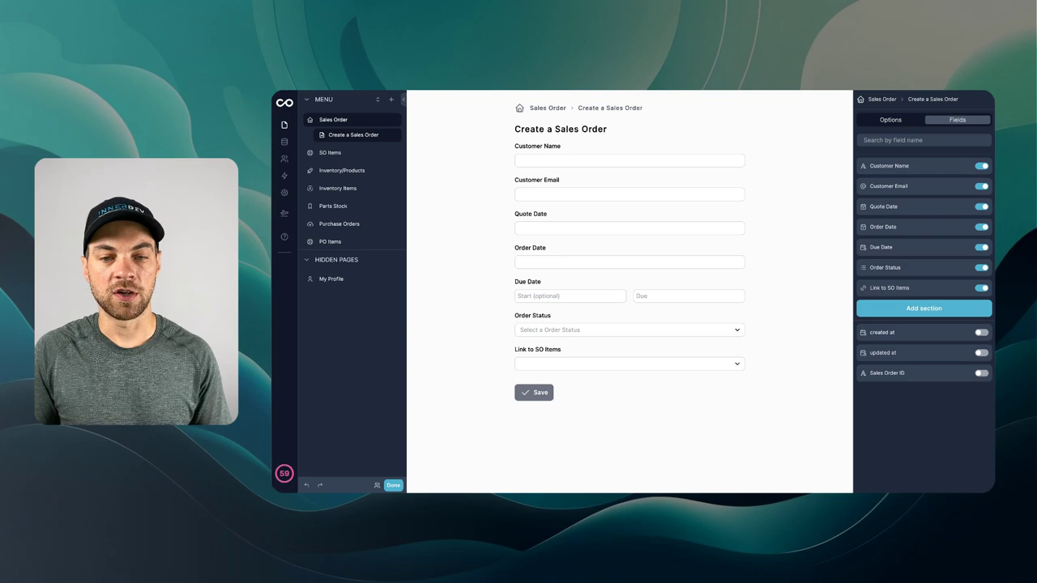
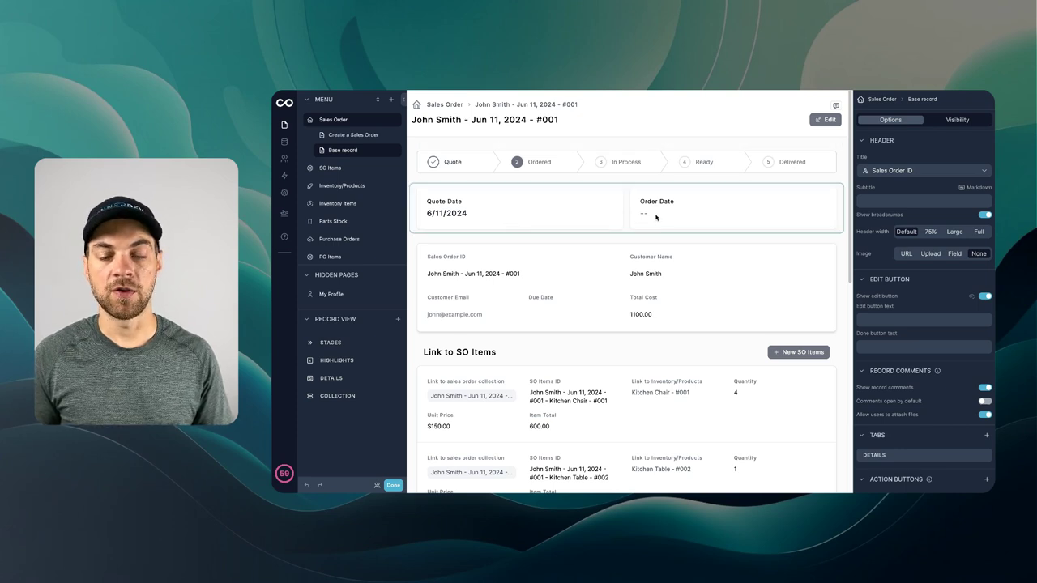
Change the title of the Link to SO Items collection on the sales order record page to Line Items.
{"action": "scroll", "coordinate": [557, 251], "scroll_direction": "down", "scroll_amount": 1}
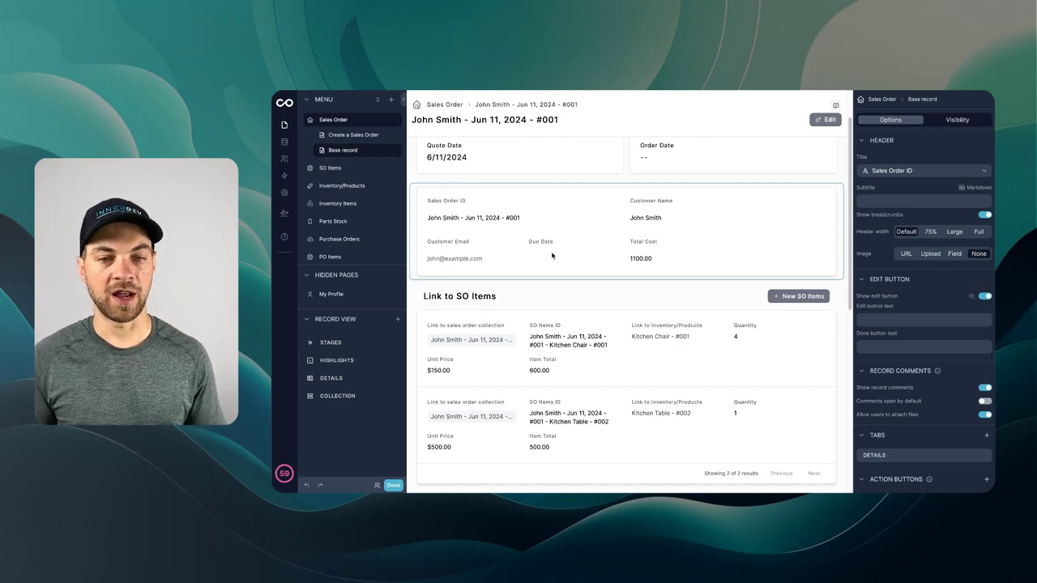
{"action": "scroll", "coordinate": [553, 256], "scroll_direction": "down", "scroll_amount": 1}
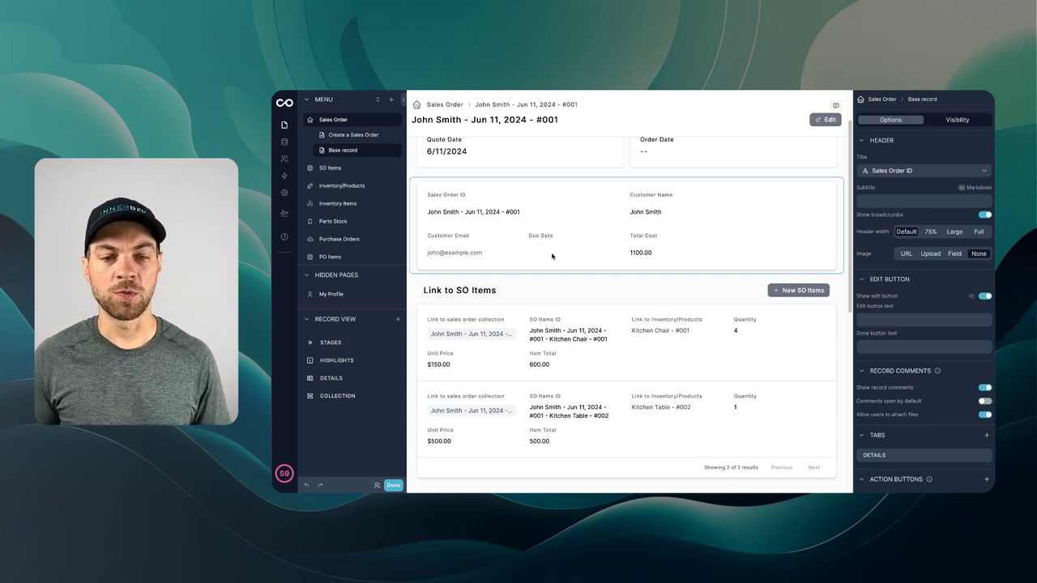
{"action": "scroll", "coordinate": [552, 257], "scroll_direction": "down", "scroll_amount": 2}
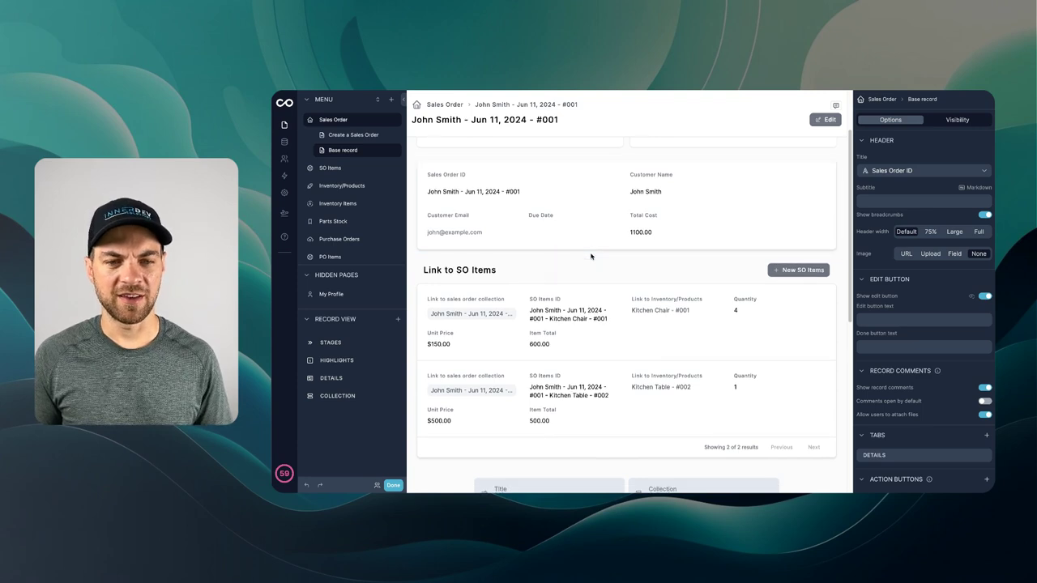
{"action": "scroll", "coordinate": [646, 276], "scroll_direction": "down", "scroll_amount": 3}
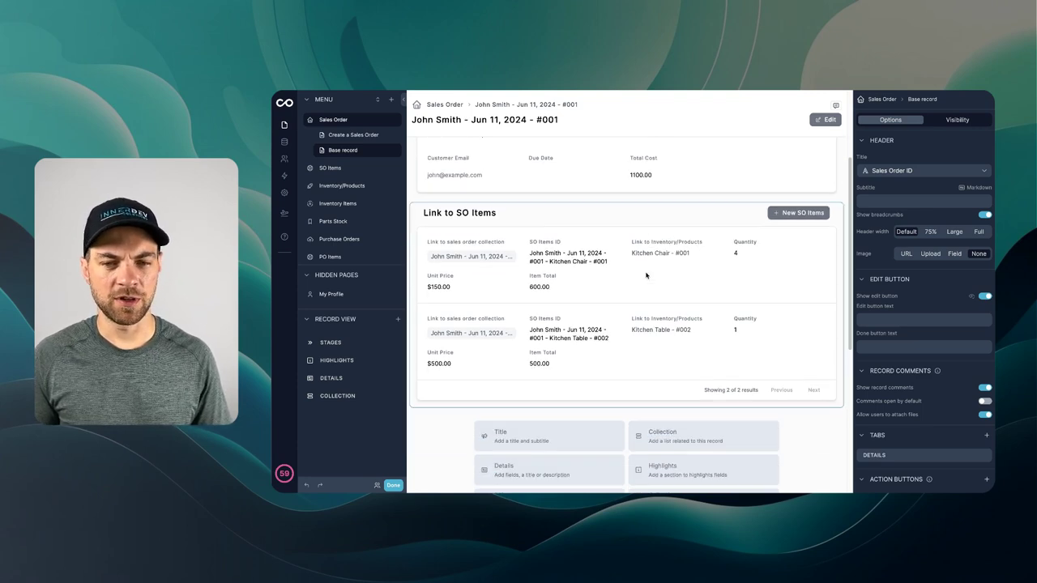
{"action": "left_click", "coordinate": [486, 220]}
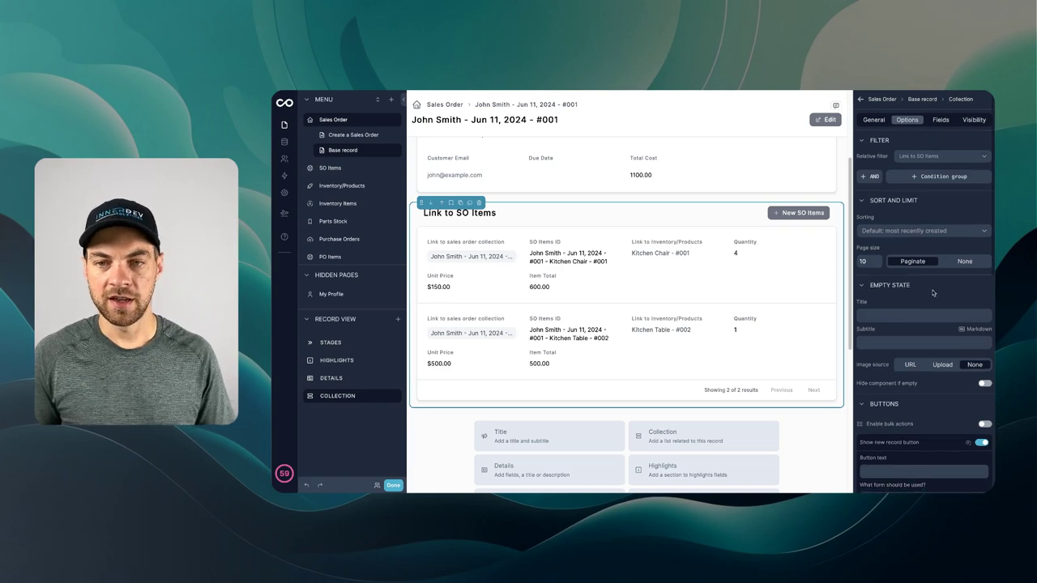
{"action": "left_click", "coordinate": [873, 120]}
{"action": "scroll", "coordinate": [915, 307], "scroll_direction": "down", "scroll_amount": 1}
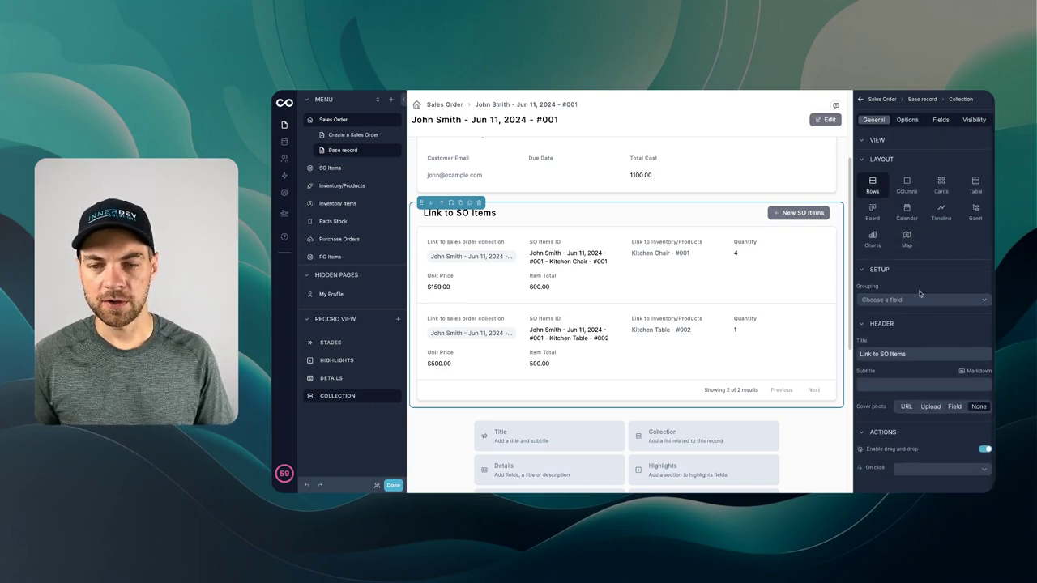
{"action": "triple_click", "coordinate": [921, 355]}
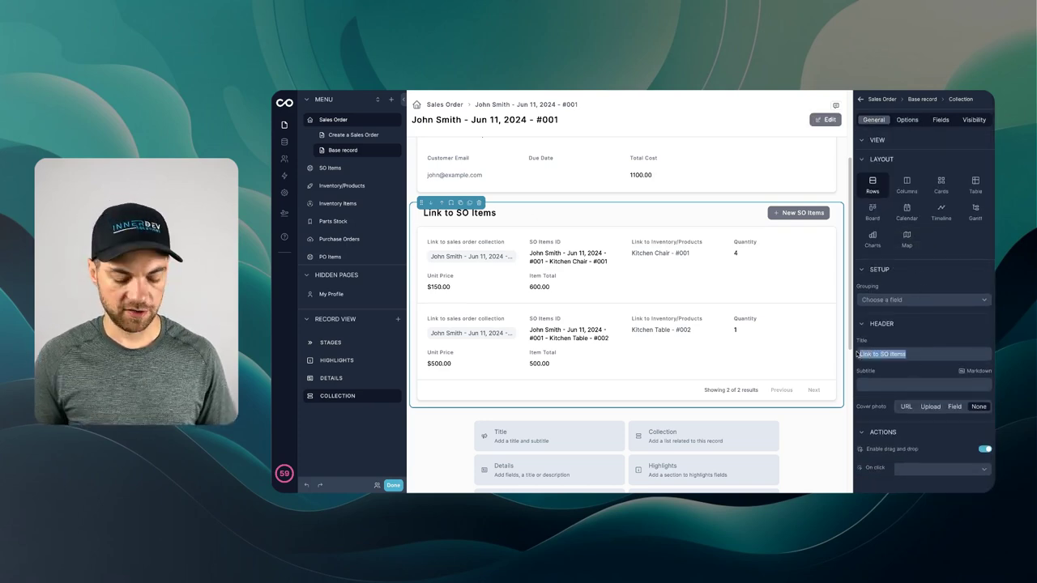
{"action": "type", "text": "Line Items"}
{"action": "scroll", "coordinate": [669, 248], "scroll_direction": "up", "scroll_amount": 4}
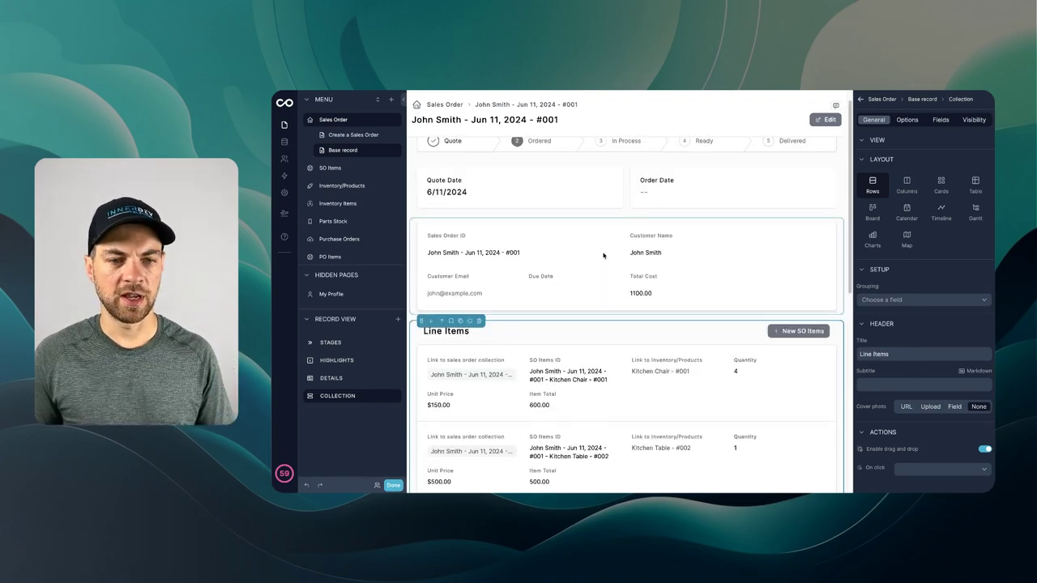
{"action": "scroll", "coordinate": [669, 248], "scroll_direction": "down", "scroll_amount": 4}
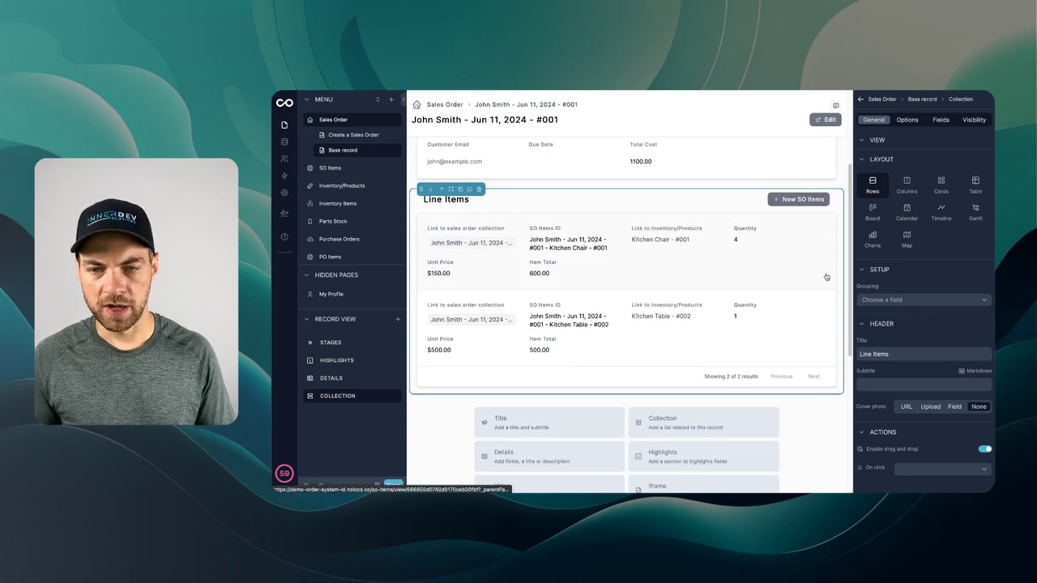
Set the button text for adding new records in the Line Items collection to New Item.
{"action": "scroll", "coordinate": [840, 294], "scroll_direction": "up", "scroll_amount": 2}
{"action": "left_click", "coordinate": [907, 120]}
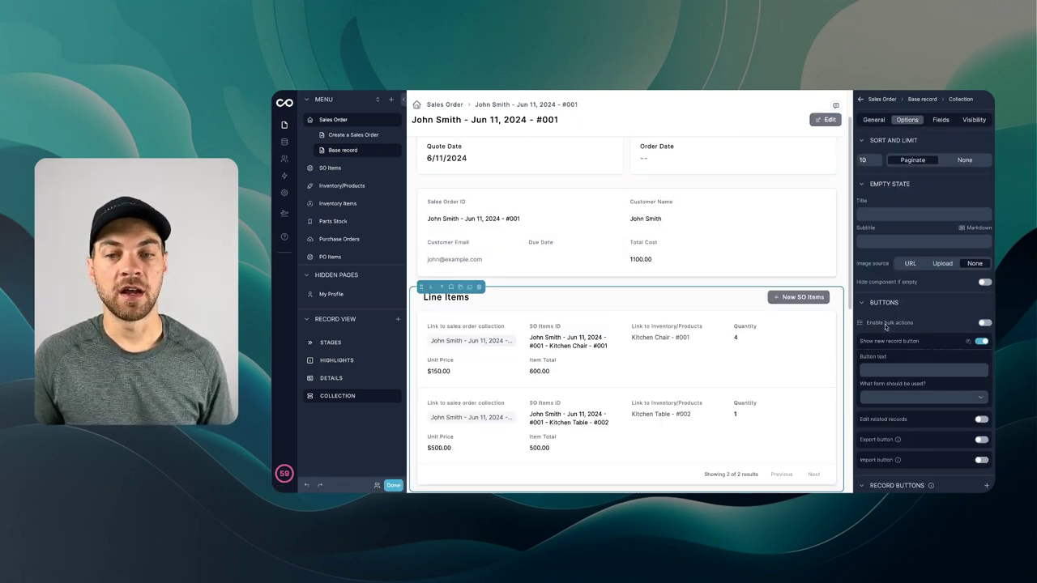
{"action": "left_click", "coordinate": [874, 369]}
{"action": "type", "text": "New Item"}
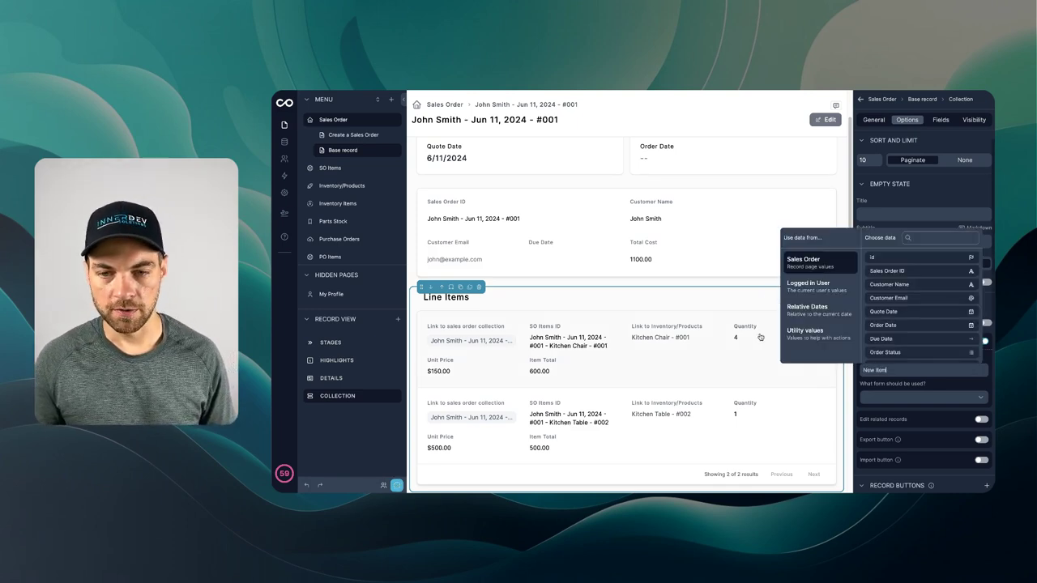
{"action": "scroll", "coordinate": [767, 342], "scroll_direction": "down", "scroll_amount": 2}
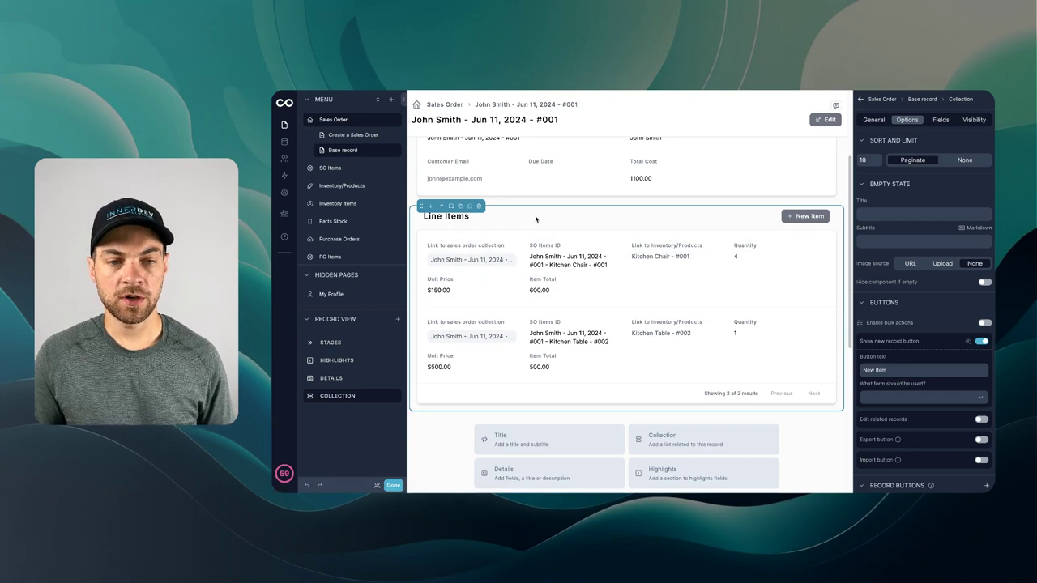
Hide the link to sales order collection and SO Items ID fields in the Line Items collection.
{"action": "left_click", "coordinate": [940, 121]}
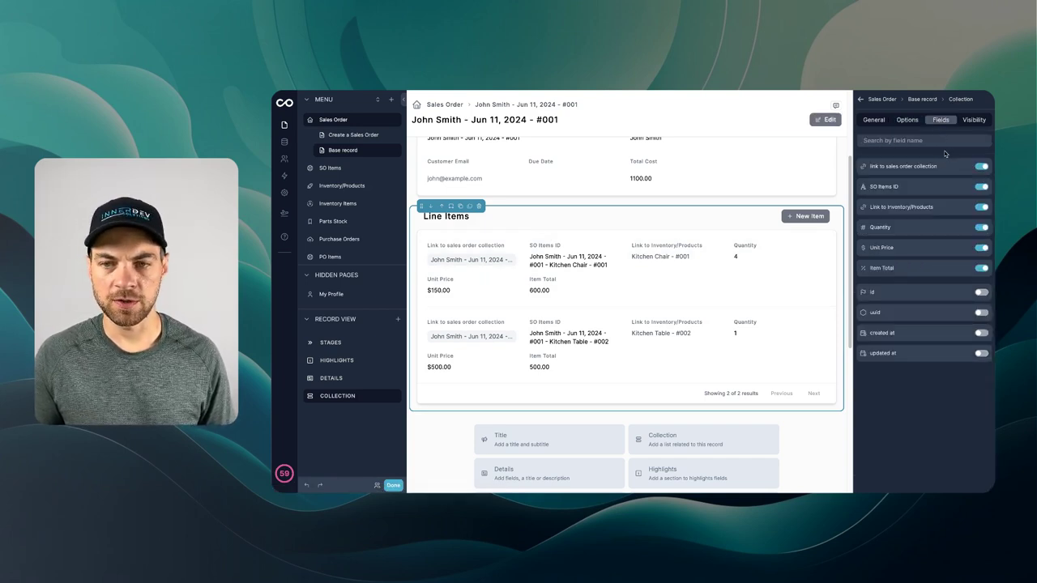
{"action": "left_click", "coordinate": [981, 166]}
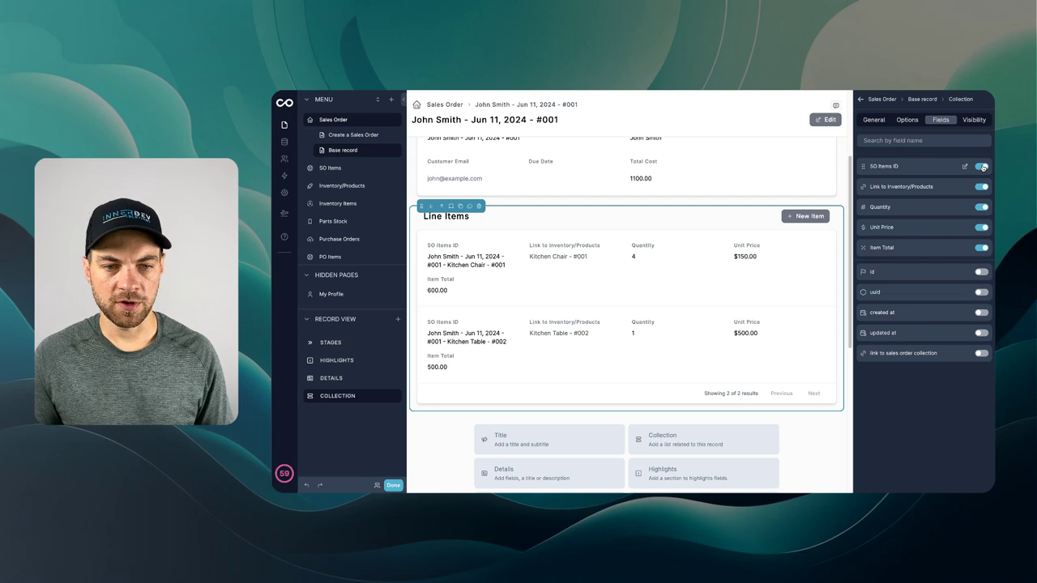
{"action": "left_click", "coordinate": [981, 166]}
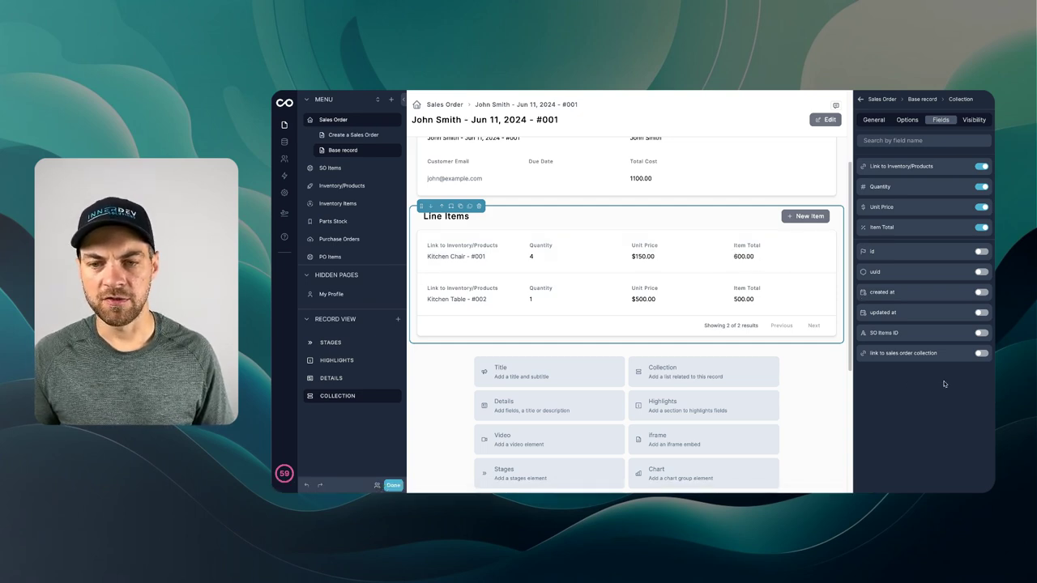
Enable inline editing for the Link to Inventory/Products and Quantity fields of the Line Items collection.
{"action": "scroll", "coordinate": [487, 304], "scroll_direction": "up", "scroll_amount": 1}
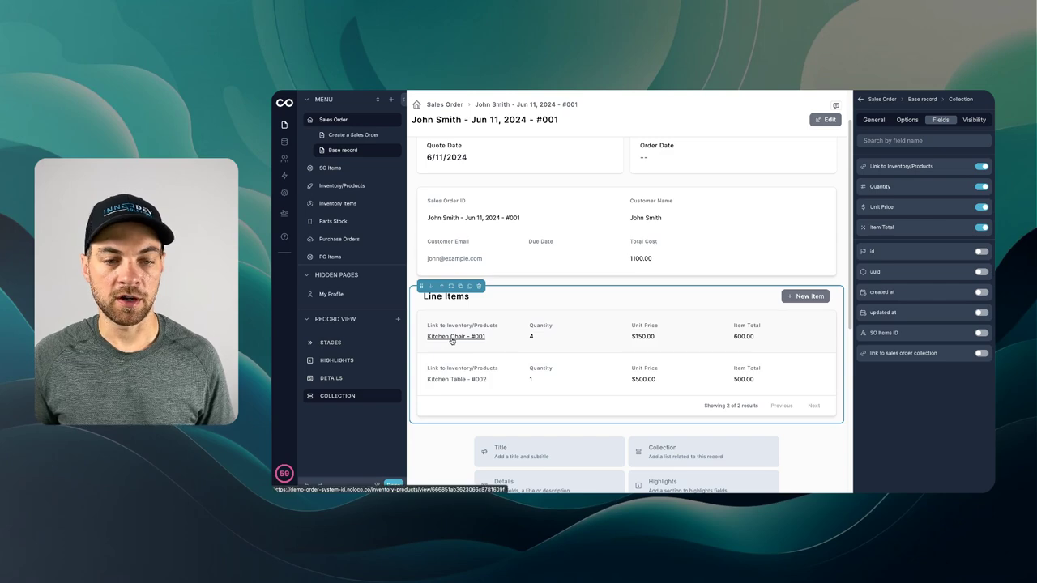
{"action": "left_click", "coordinate": [964, 167]}
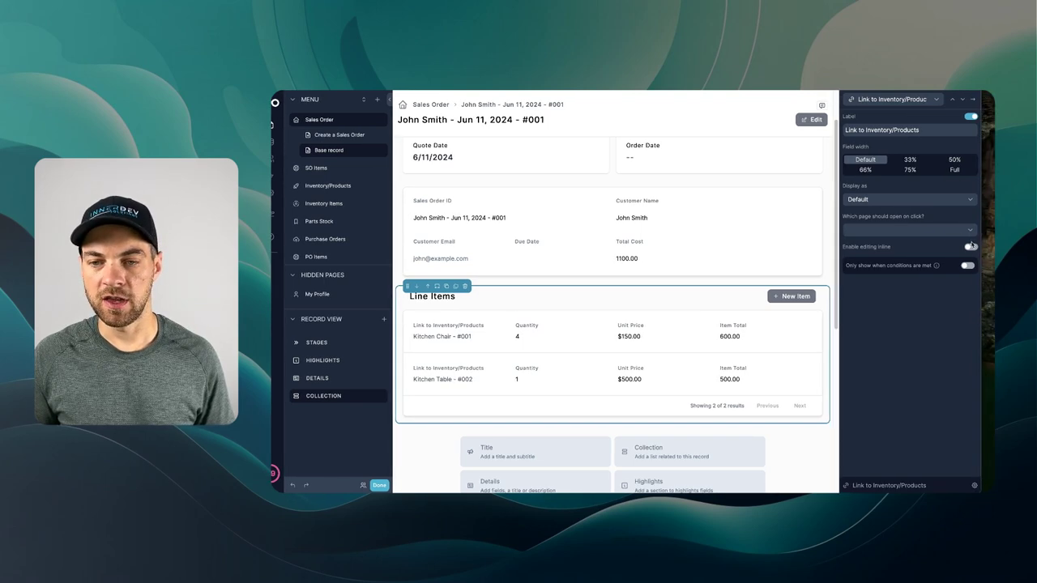
{"action": "left_click", "coordinate": [970, 246]}
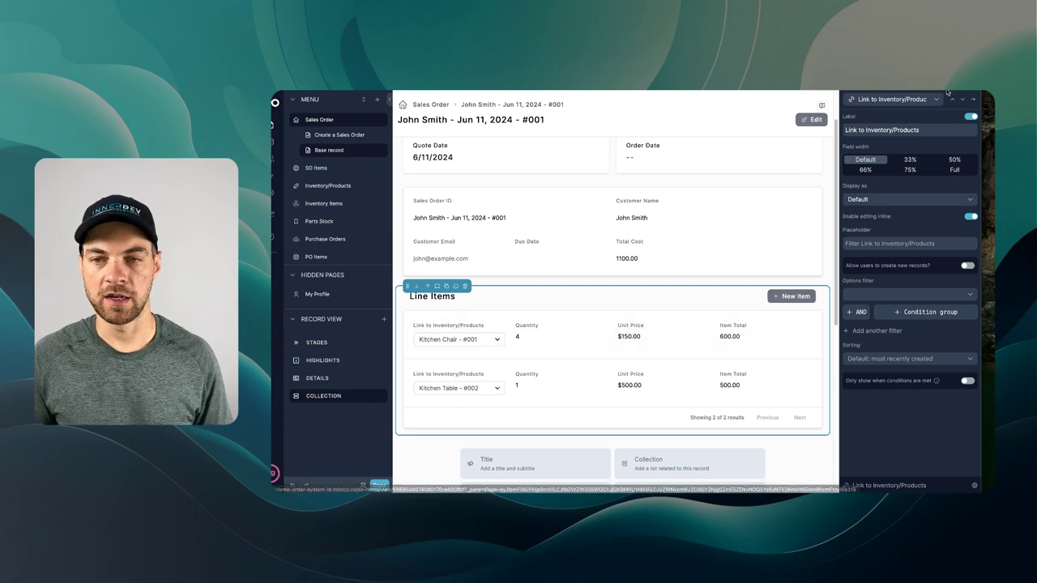
{"action": "left_click", "coordinate": [974, 100]}
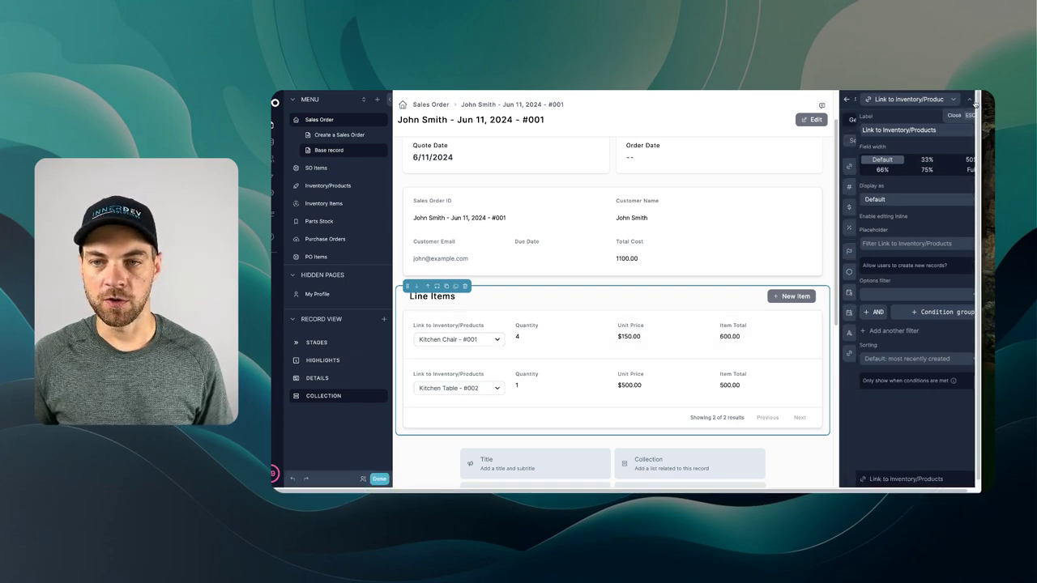
{"action": "left_click", "coordinate": [947, 187]}
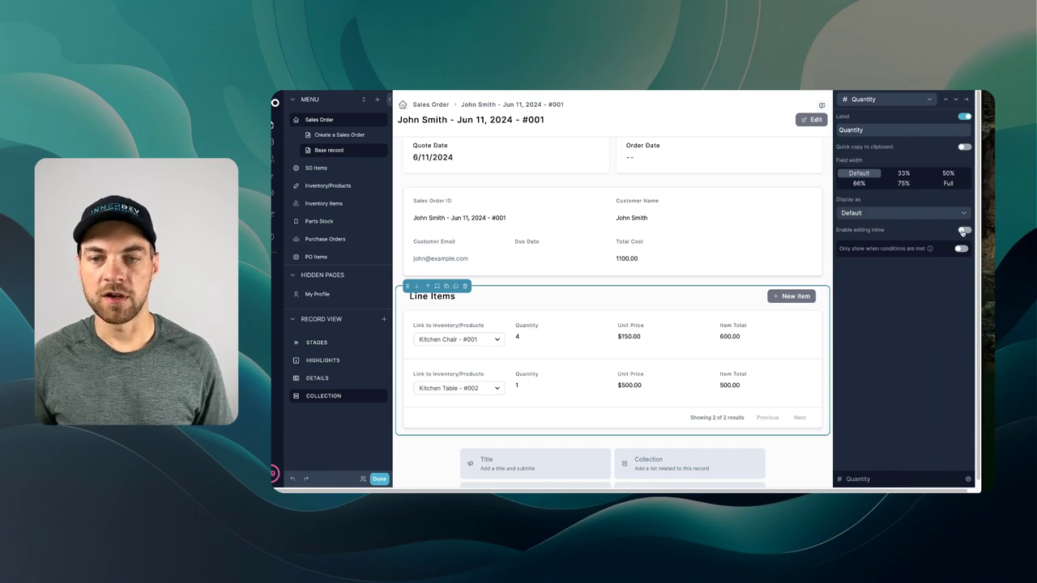
{"action": "left_click", "coordinate": [962, 232]}
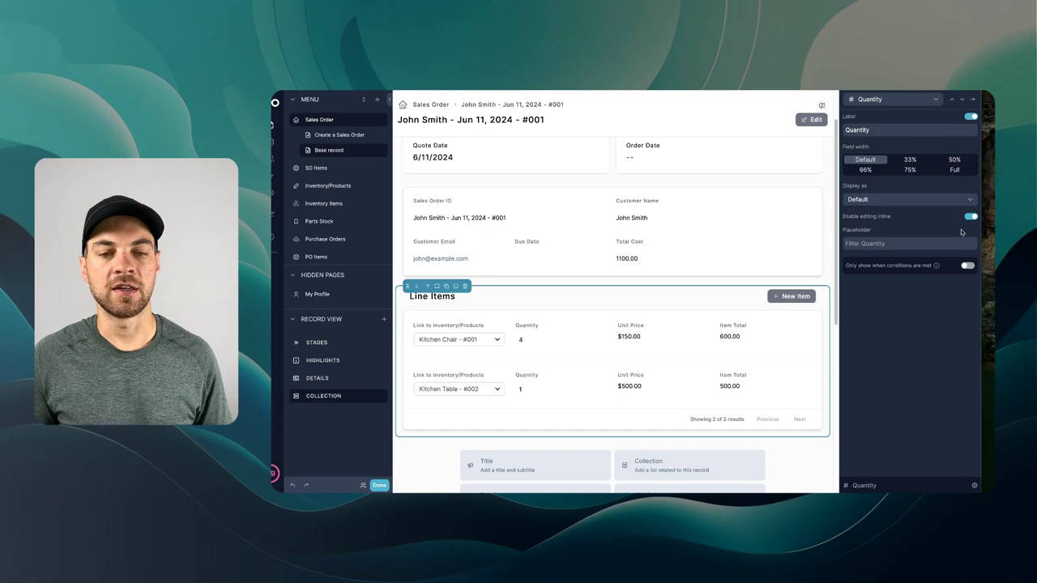
Set the Kitchen Chair line item's quantity to 6 directly in the Line Items list and save it.
{"action": "left_click", "coordinate": [533, 349]}
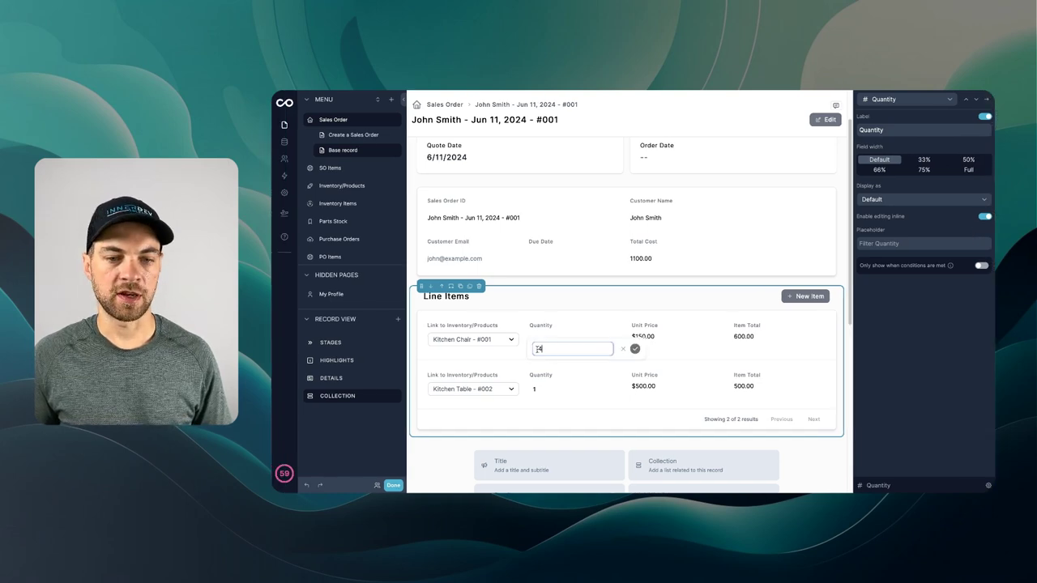
{"action": "type", "text": "6"}
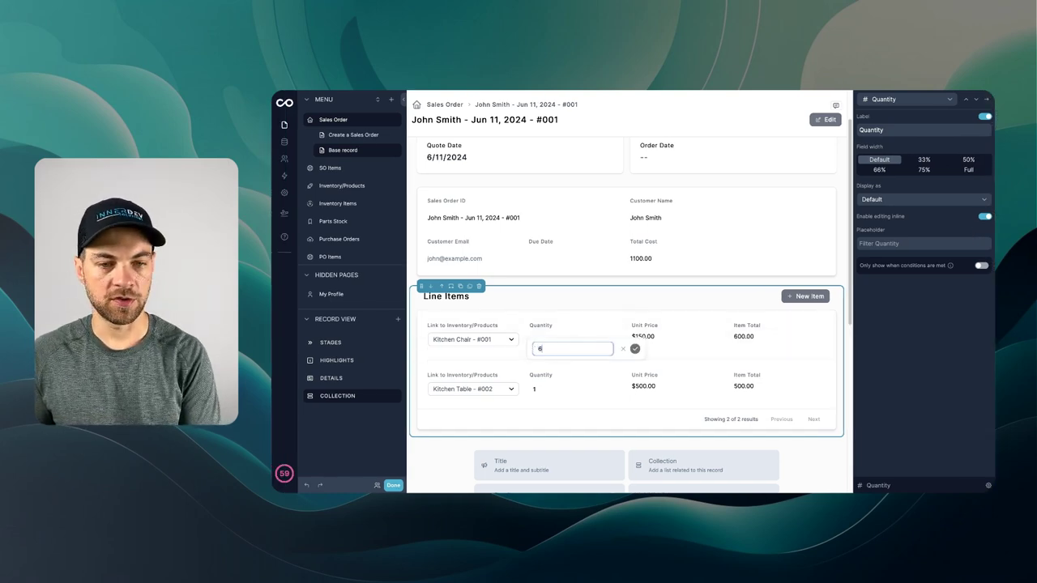
{"action": "left_click", "coordinate": [634, 348]}
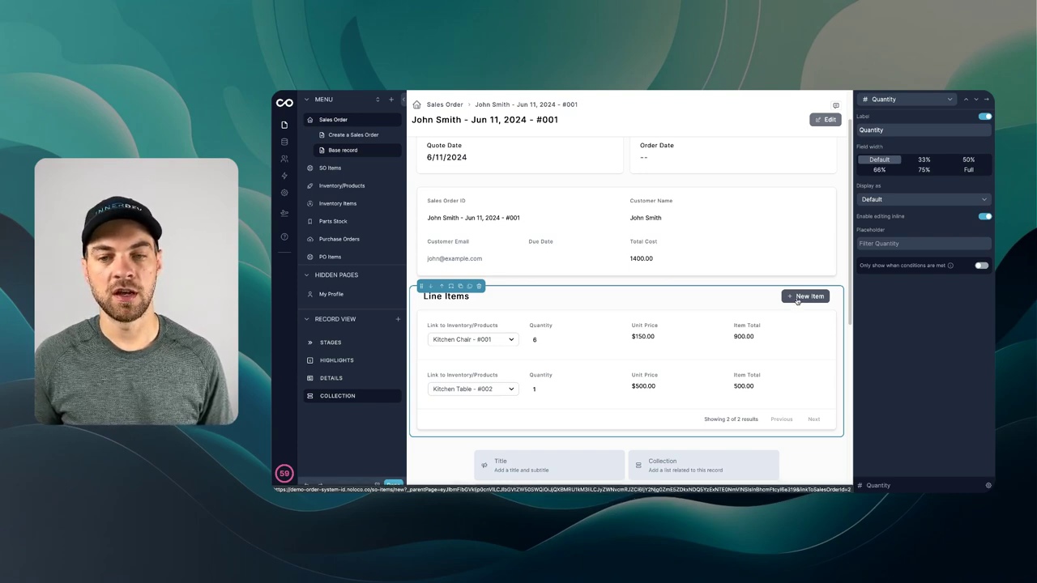
Open the form for a new line item, hide its SO Items ID field and title the form Add New Item.
{"action": "left_click", "coordinate": [797, 298]}
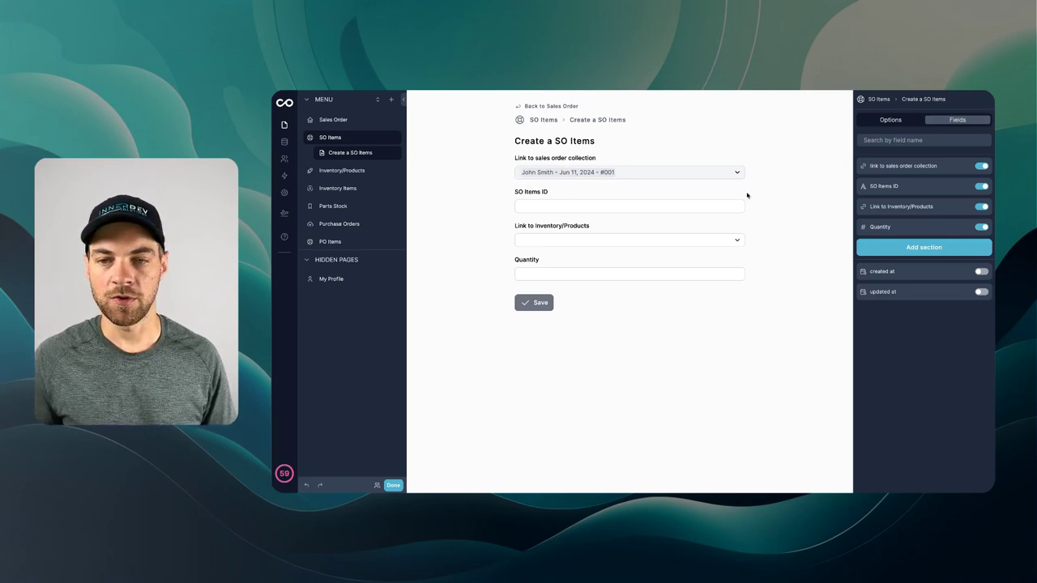
{"action": "left_click", "coordinate": [982, 187]}
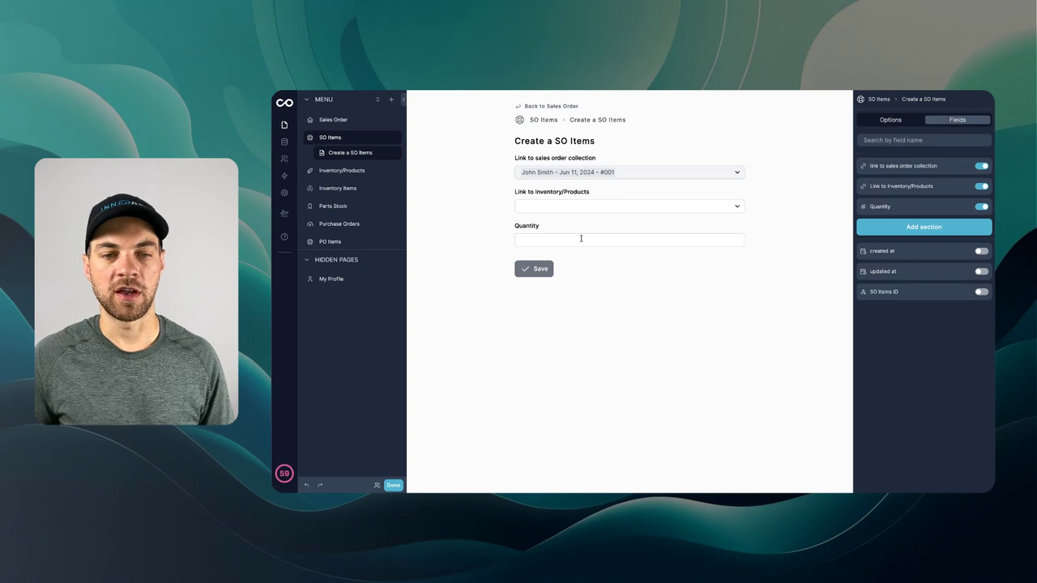
{"action": "left_click", "coordinate": [889, 121]}
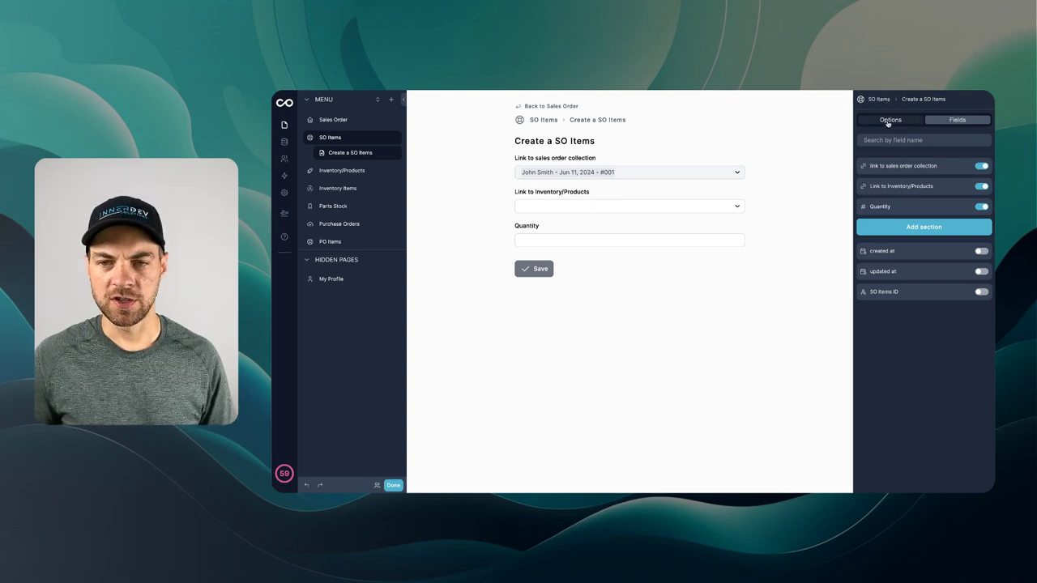
{"action": "triple_click", "coordinate": [912, 169]}
{"action": "type", "text": "Add"}
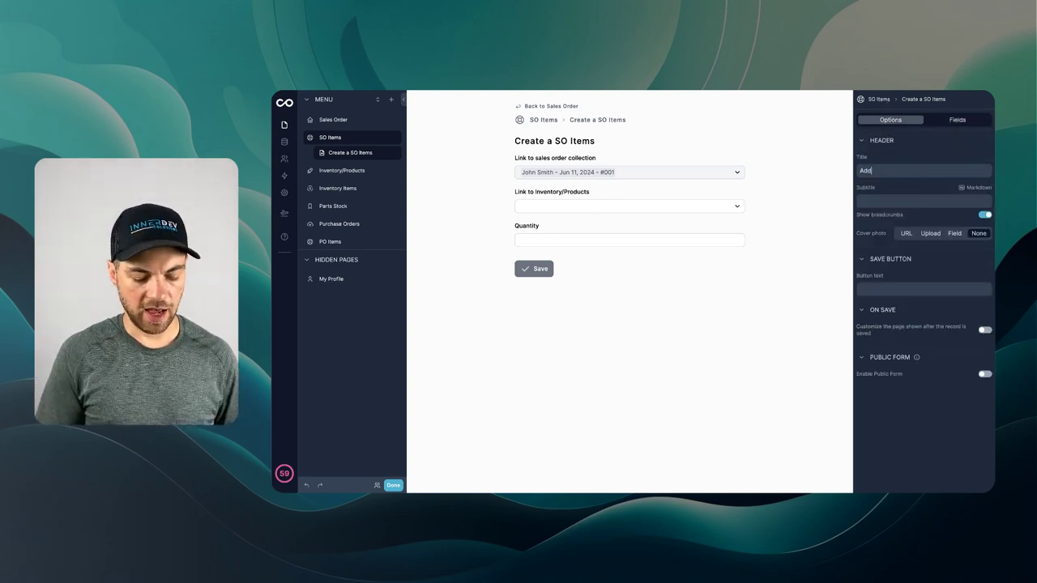
{"action": "type", "text": " New Item"}
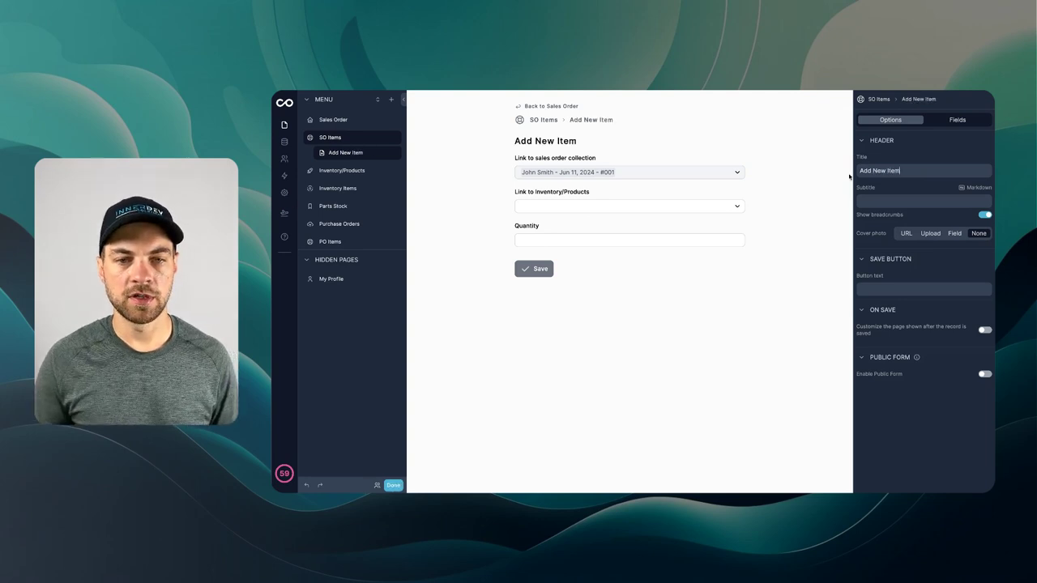
Add Bar - #003 with a quantity of 1 to the sales order through the form and save it.
{"action": "left_click", "coordinate": [571, 207]}
{"action": "left_click", "coordinate": [559, 263]}
{"action": "type", "text": "1"}
{"action": "key", "text": "Return"}
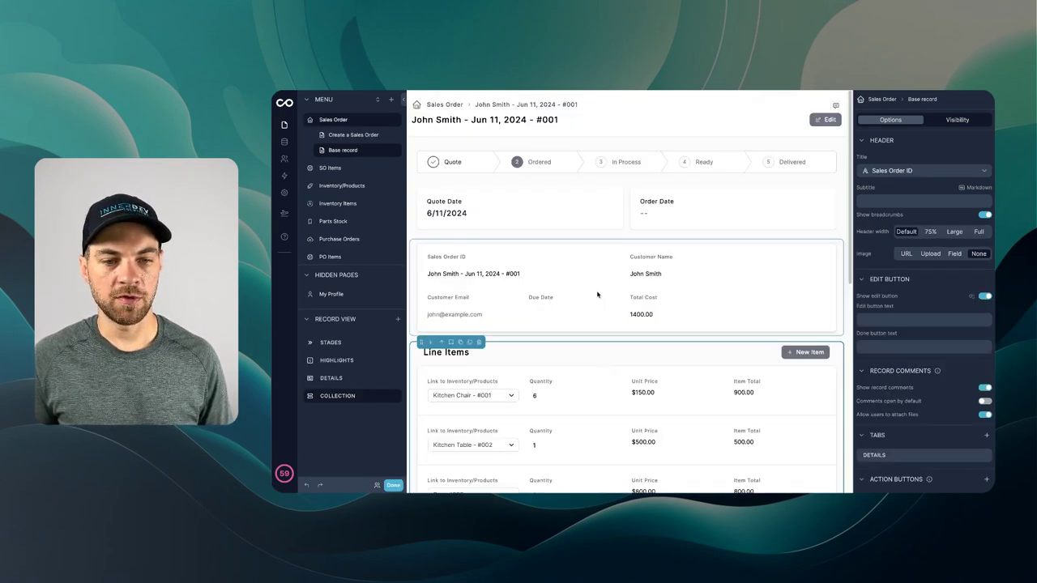
Add a record button to the Line Items collection of the sales order's record view and open its settings.
{"action": "scroll", "coordinate": [600, 296], "scroll_direction": "down", "scroll_amount": 4}
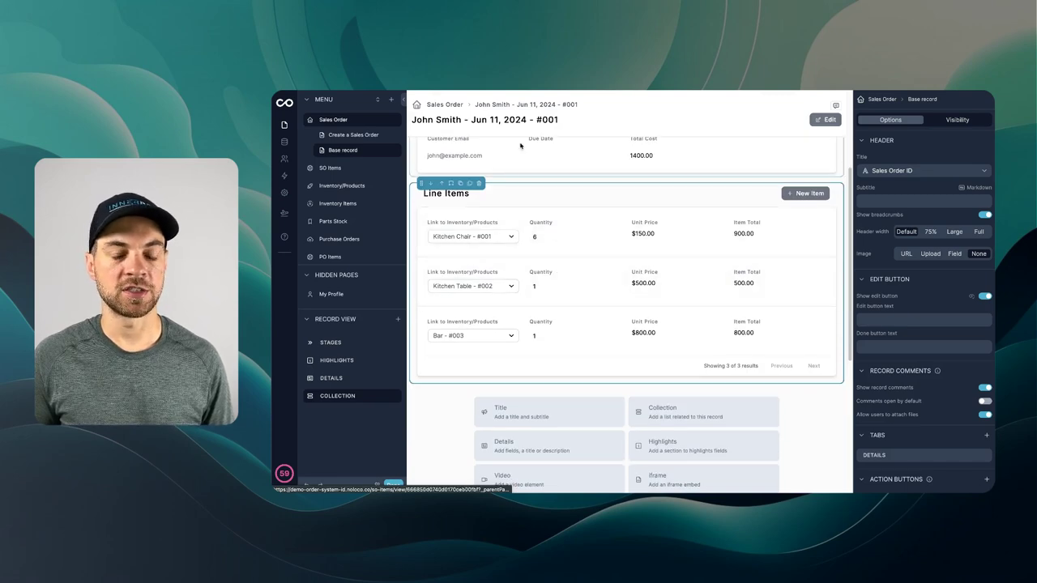
{"action": "scroll", "coordinate": [536, 235], "scroll_direction": "up", "scroll_amount": 3}
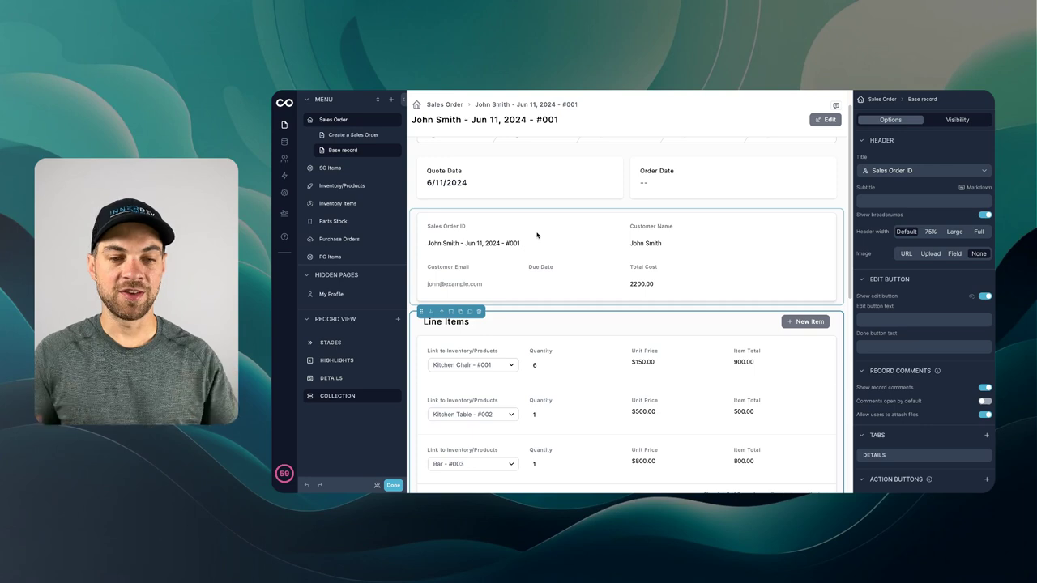
{"action": "scroll", "coordinate": [557, 254], "scroll_direction": "down", "scroll_amount": 3}
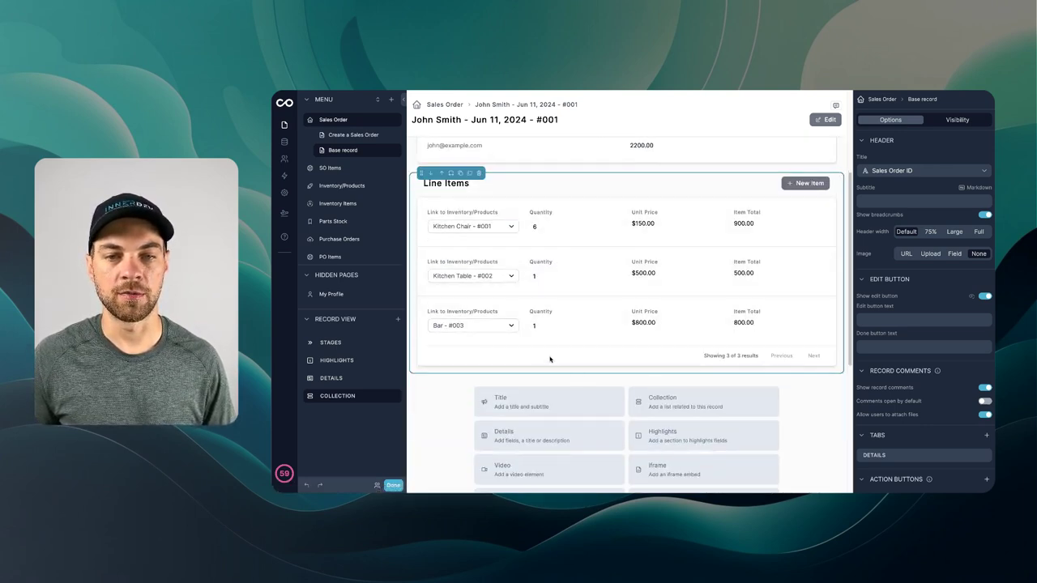
{"action": "scroll", "coordinate": [550, 358], "scroll_direction": "up", "scroll_amount": 2}
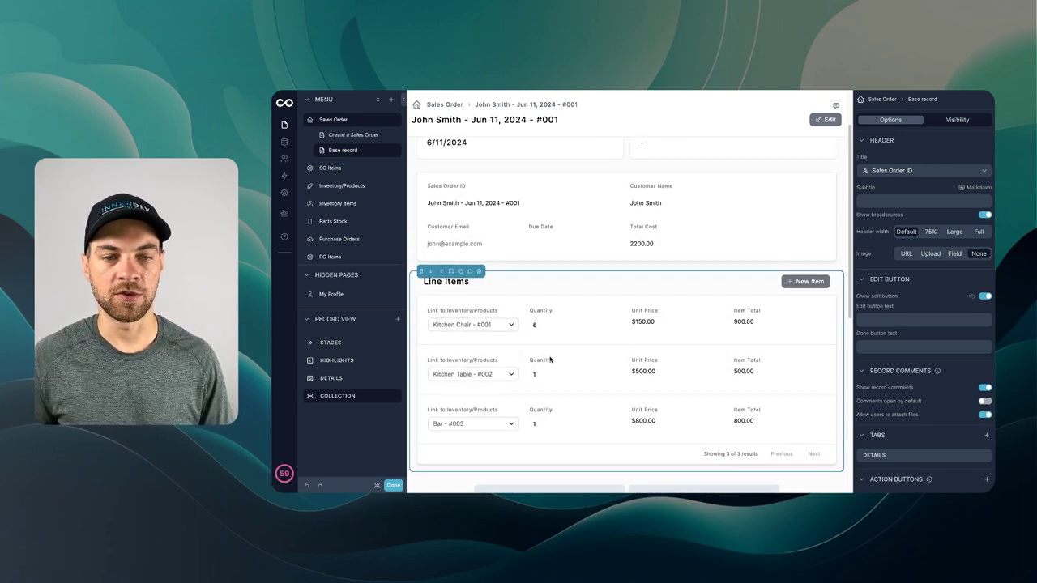
{"action": "scroll", "coordinate": [675, 249], "scroll_direction": "down", "scroll_amount": 1}
{"action": "left_click", "coordinate": [650, 251]}
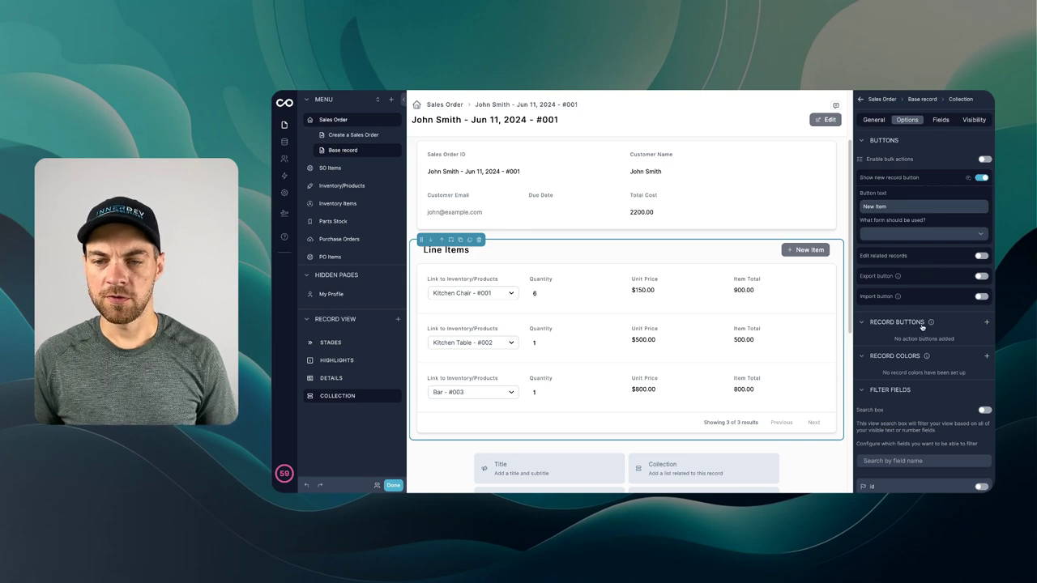
{"action": "left_click", "coordinate": [986, 322]}
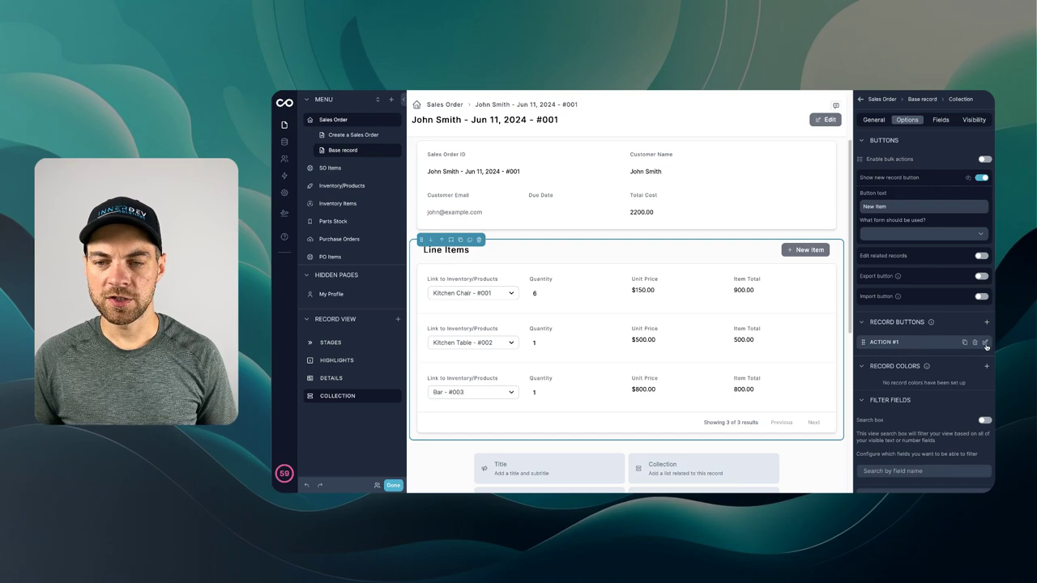
{"action": "left_click", "coordinate": [986, 346]}
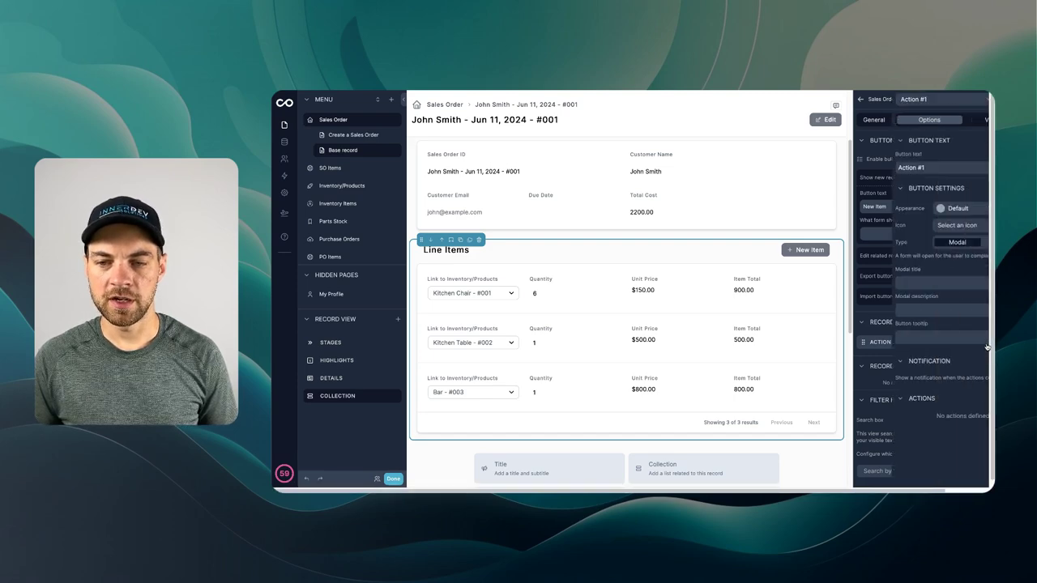
Label the new record button Delete and give it the Danger appearance.
{"action": "left_click_drag", "start_coordinate": [899, 167], "coordinate": [850, 169]}
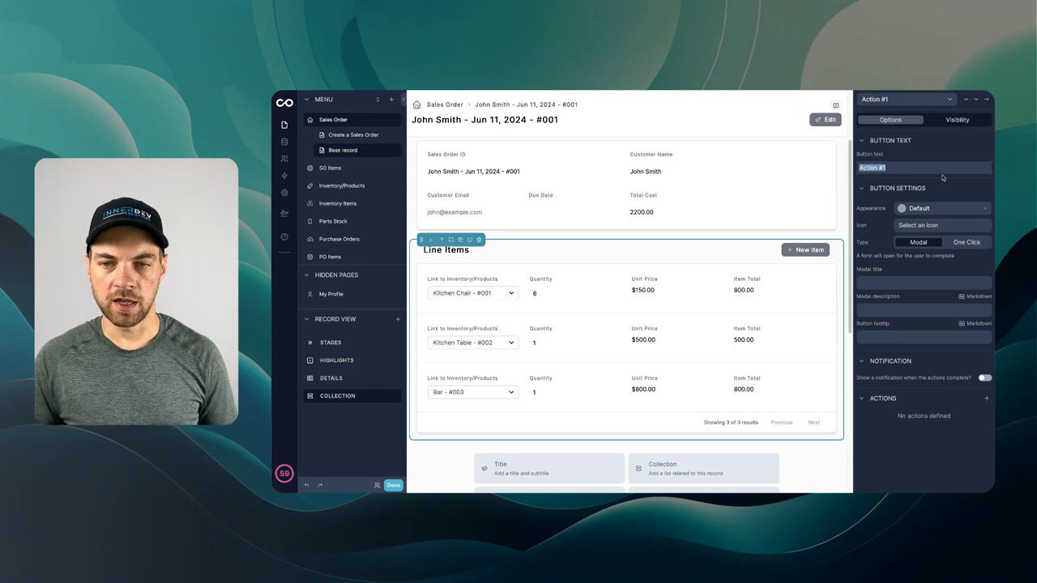
{"action": "type", "text": "Delete"}
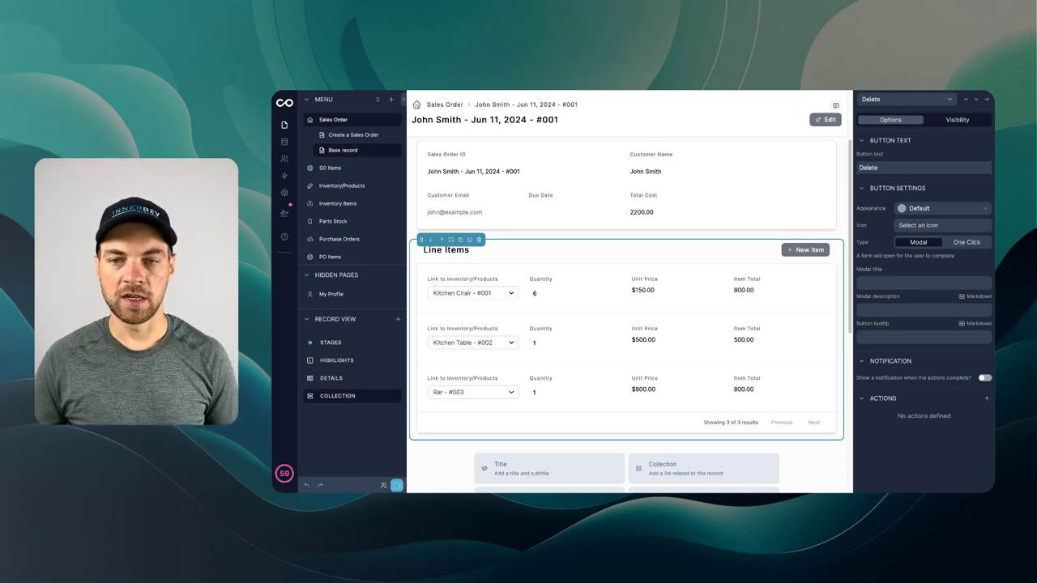
{"action": "left_click", "coordinate": [921, 213]}
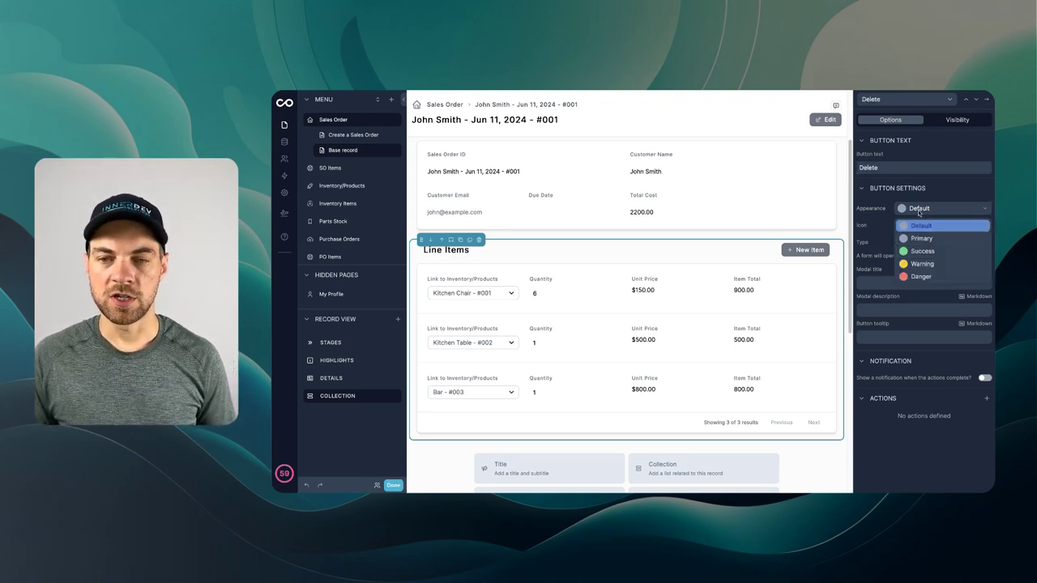
{"action": "left_click", "coordinate": [919, 277]}
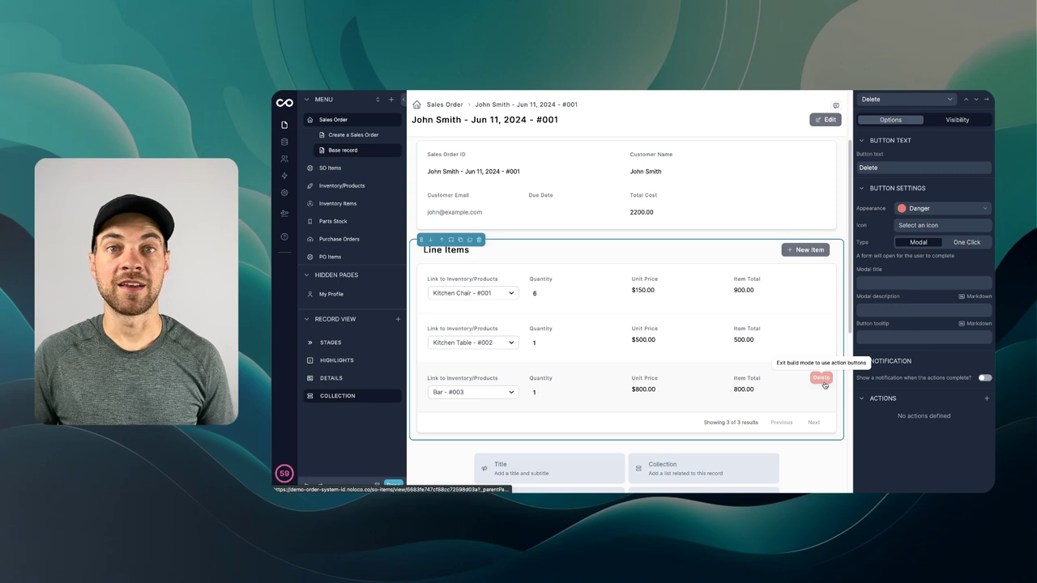
Title the Delete button's modal Confirmation and describe it with "Are you sure you want to delete this record?".
{"action": "left_click", "coordinate": [896, 285]}
{"action": "type", "text": "Confirm Delete"}
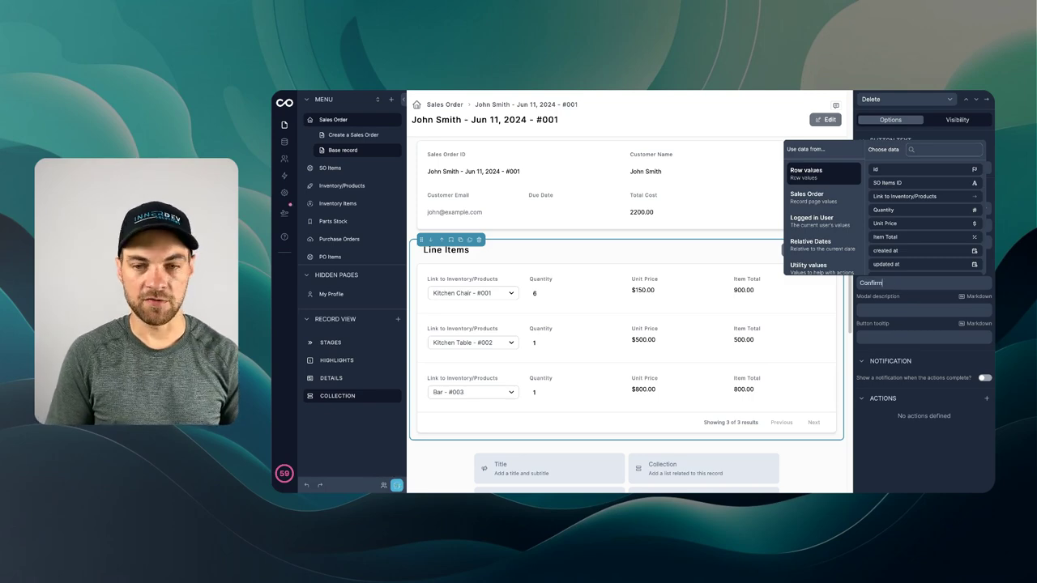
{"action": "left_click", "coordinate": [893, 311]}
{"action": "type", "text": "Are you sure you want to delete this record?"}
Enable a completion notification for the Delete button, using the Danger type and the text Deleted.
{"action": "left_click", "coordinate": [985, 378]}
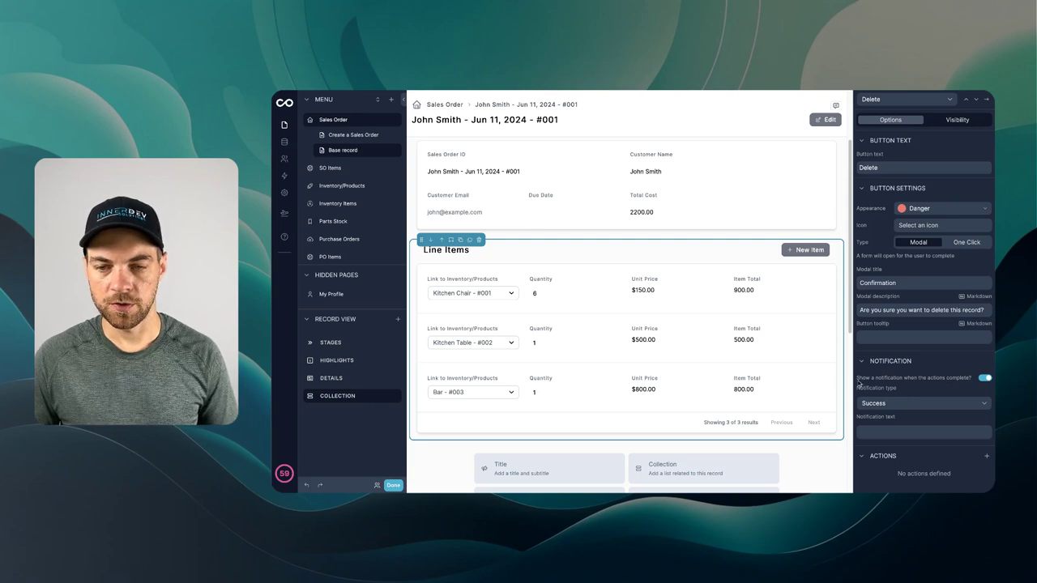
{"action": "left_click", "coordinate": [913, 404]}
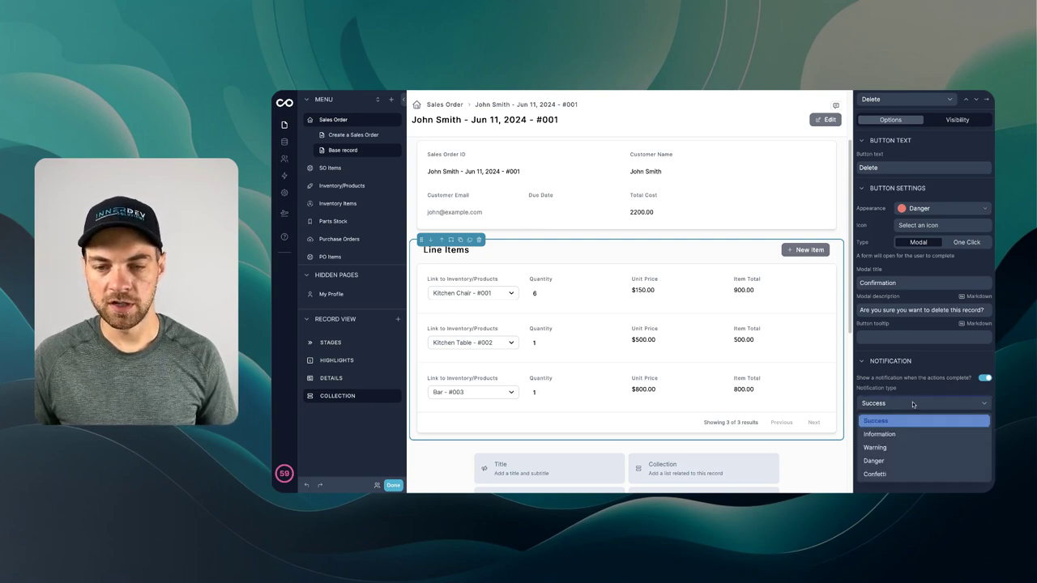
{"action": "left_click", "coordinate": [897, 462]}
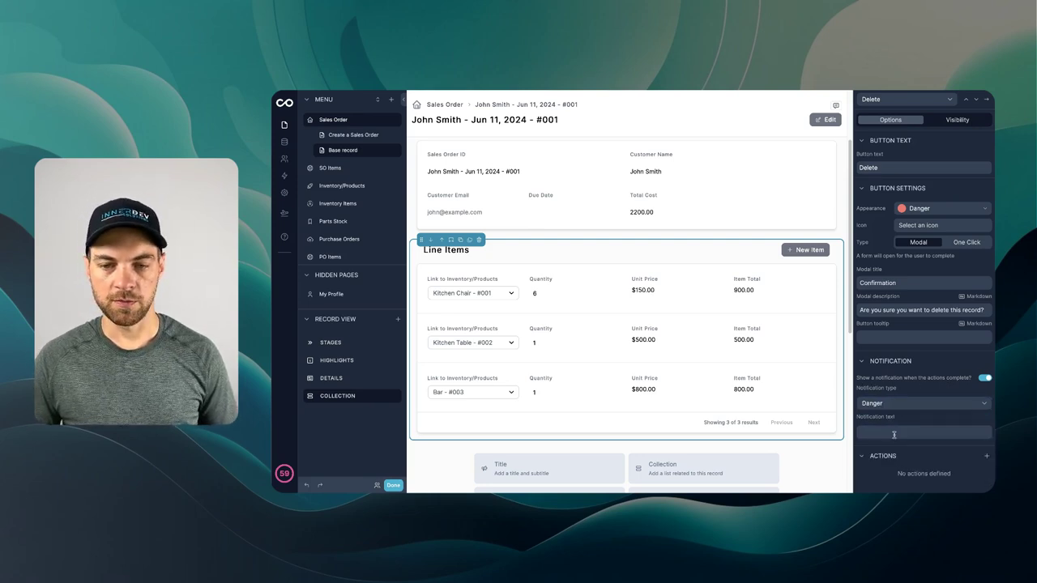
{"action": "left_click", "coordinate": [894, 435]}
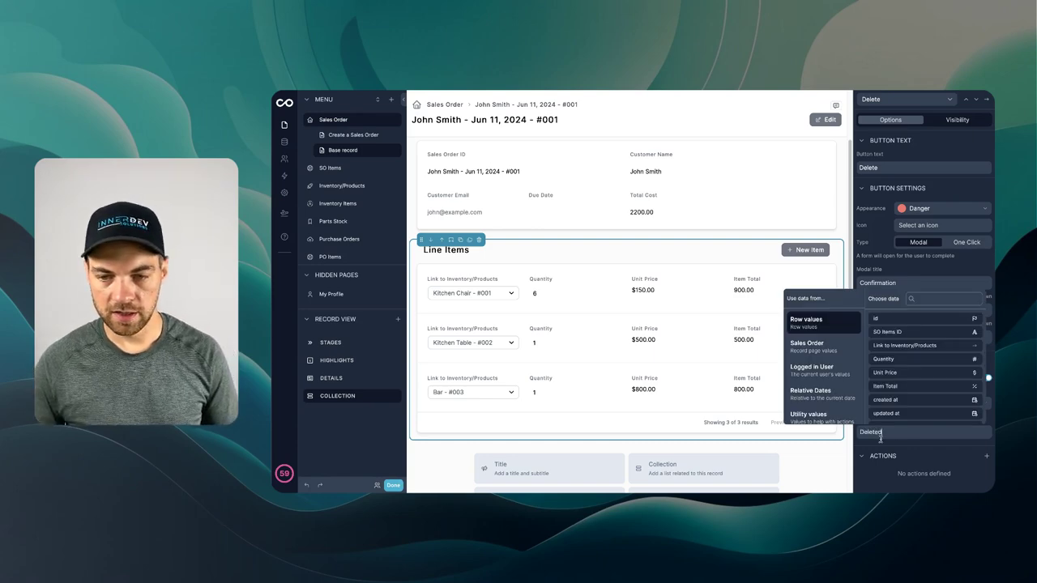
Give the Delete button an action of the type Delete a record that targets this record.
{"action": "left_click", "coordinate": [986, 456]}
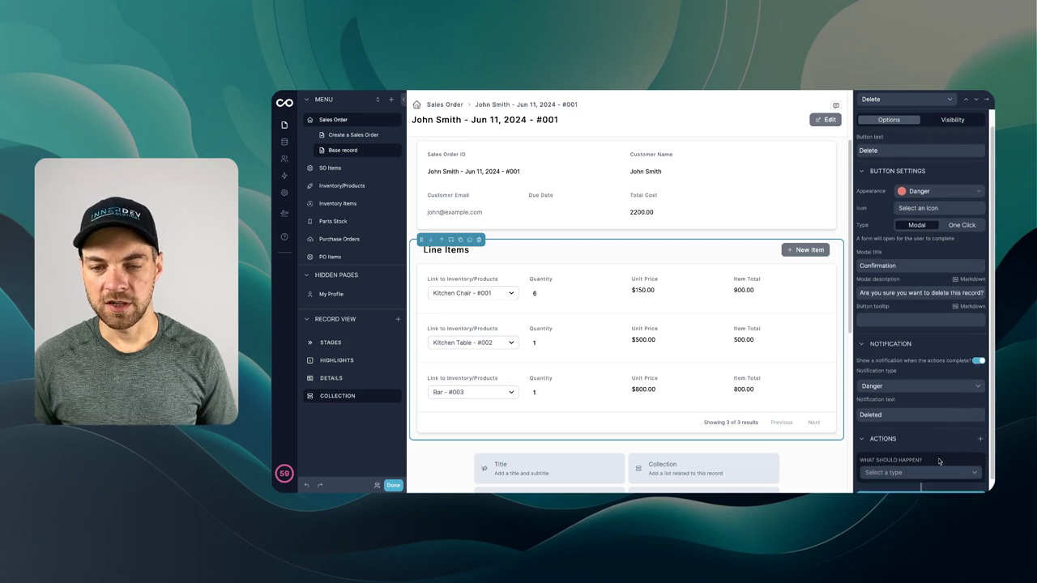
{"action": "left_click", "coordinate": [905, 458]}
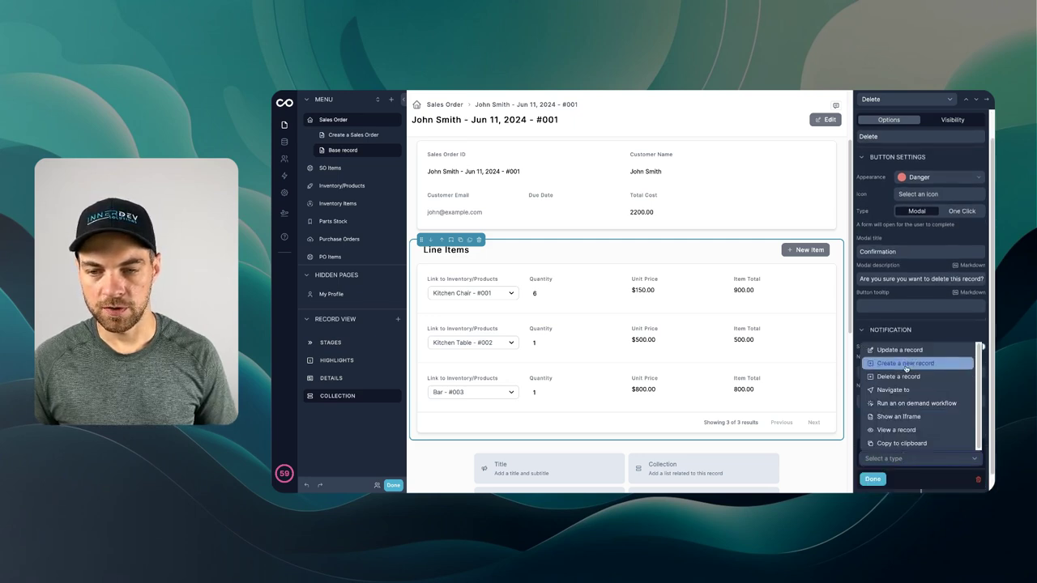
{"action": "left_click", "coordinate": [903, 377]}
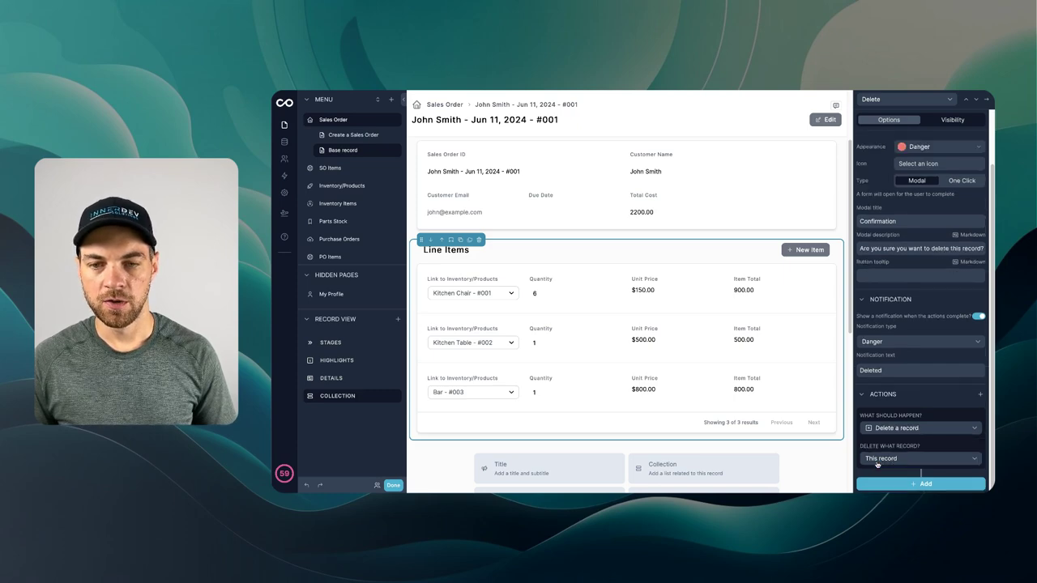
{"action": "left_click", "coordinate": [875, 461]}
Exit build mode, delete the Bar - #003 line item with its Delete button and confirm the deletion.
{"action": "mouse_move", "coordinate": [819, 283]}
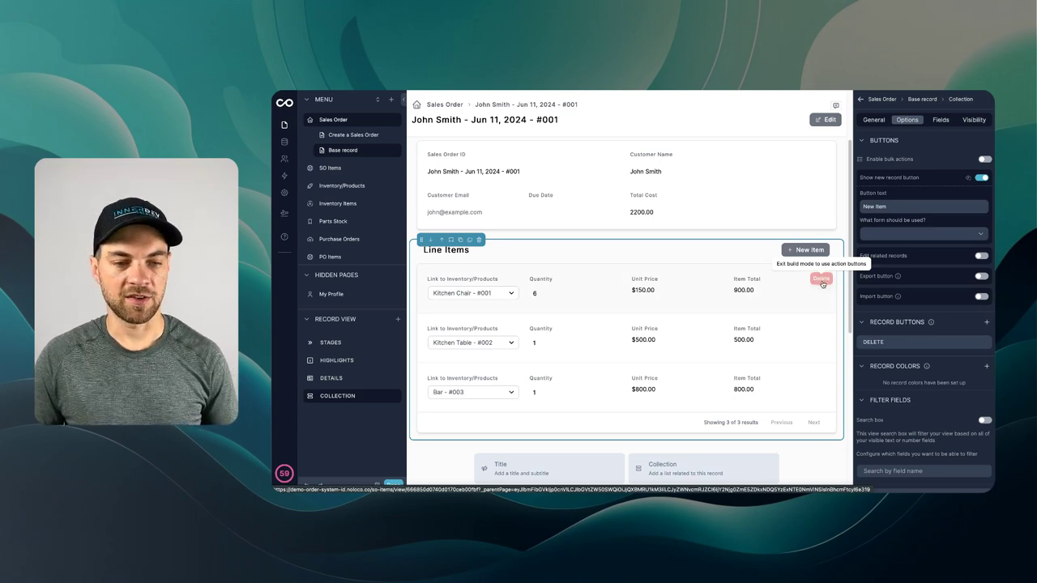
{"action": "left_click", "coordinate": [394, 486]}
{"action": "mouse_move", "coordinate": [466, 390]}
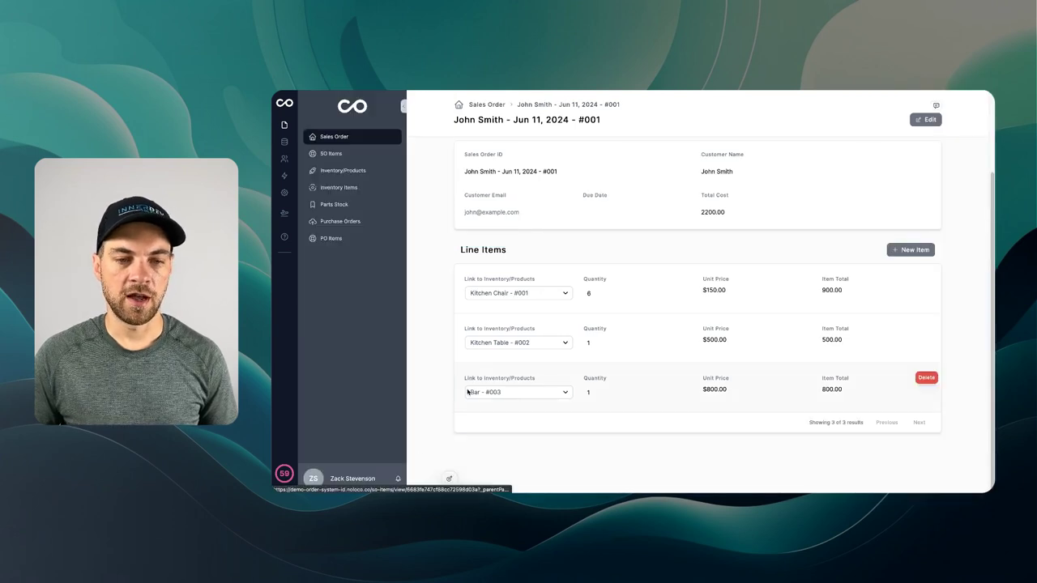
{"action": "left_click", "coordinate": [926, 379]}
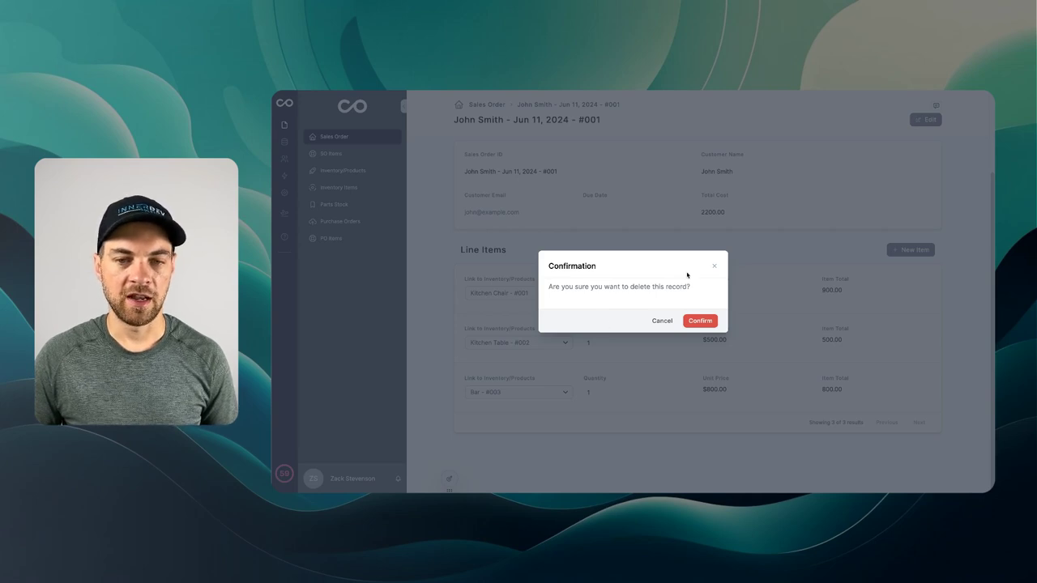
{"action": "left_click", "coordinate": [695, 321]}
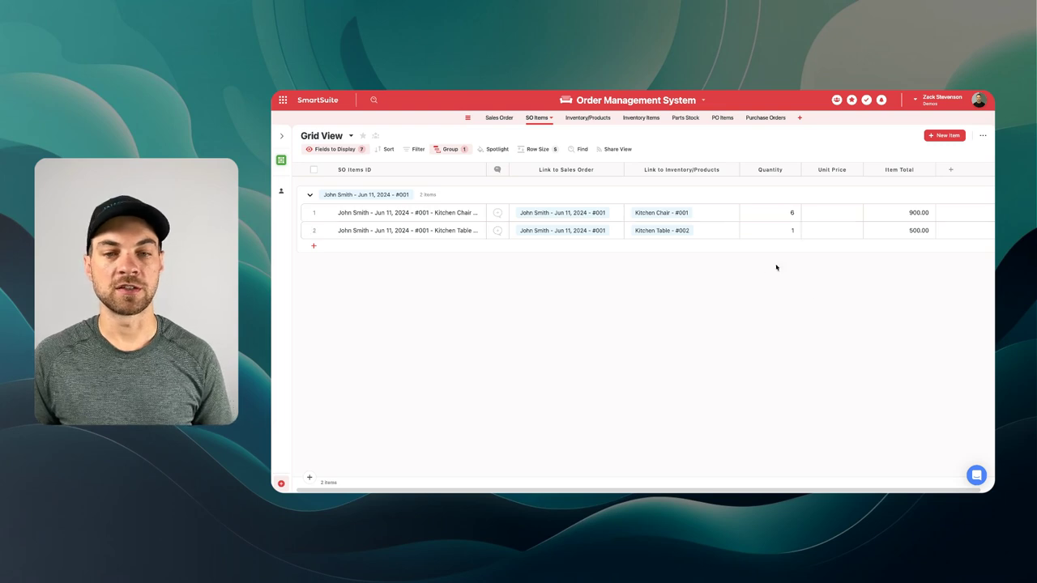
Set the Kitchen Chair - #001 item's quantity to 4 in the SO Items grid of SmartSuite's Order Management System.
{"action": "left_click", "coordinate": [785, 218]}
{"action": "key", "text": "BackSpace"}
{"action": "type", "text": "4"}
{"action": "key", "text": "Return"}
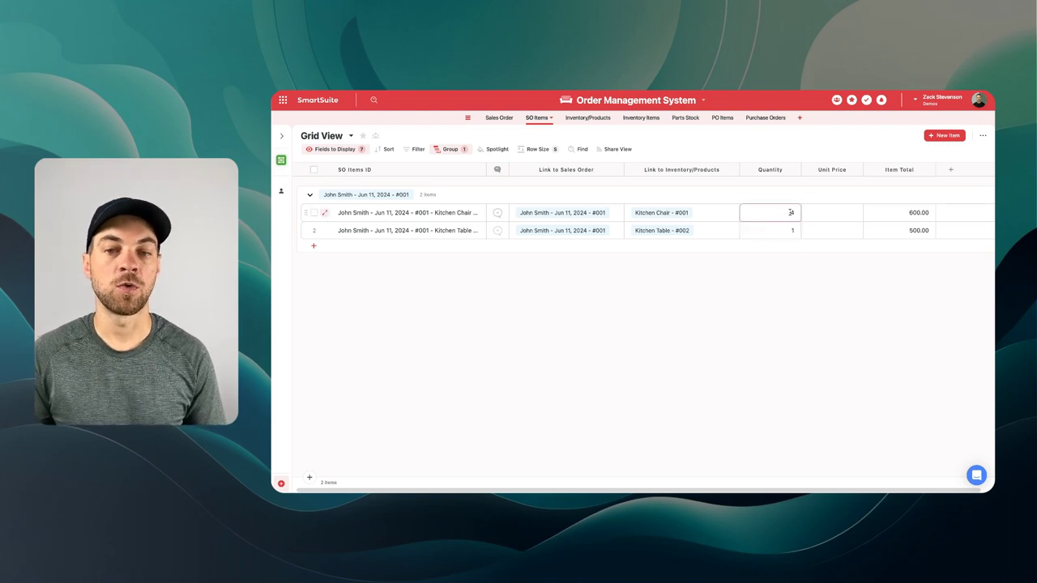